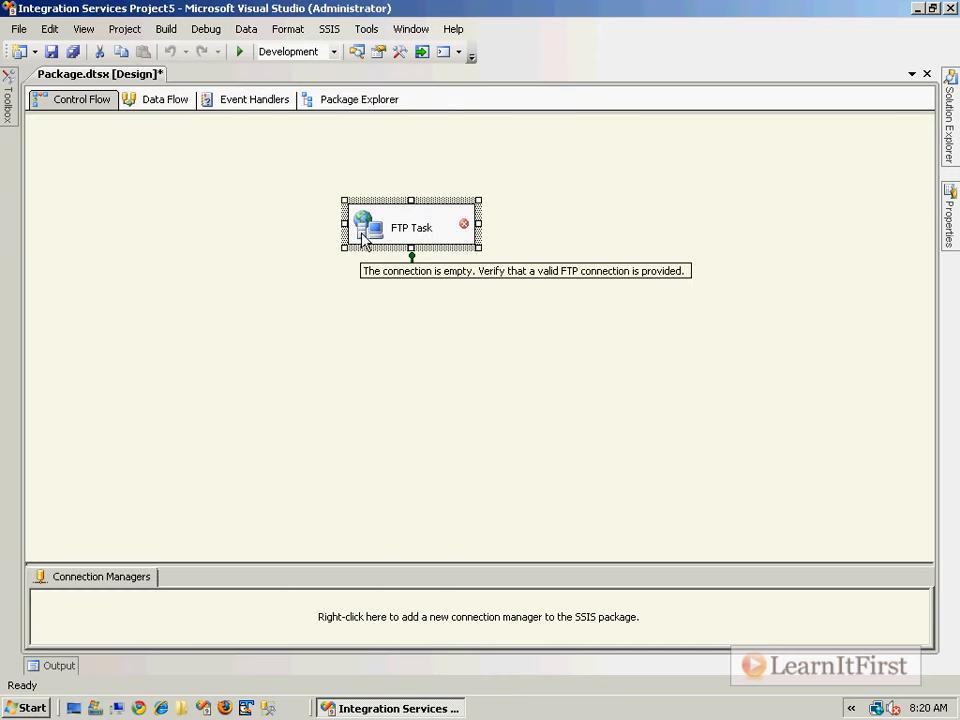
Start a new FTP connection for the FTP Task with ftp.learnitfirst.com as the server name.
double_click(364, 237)
click(705, 210)
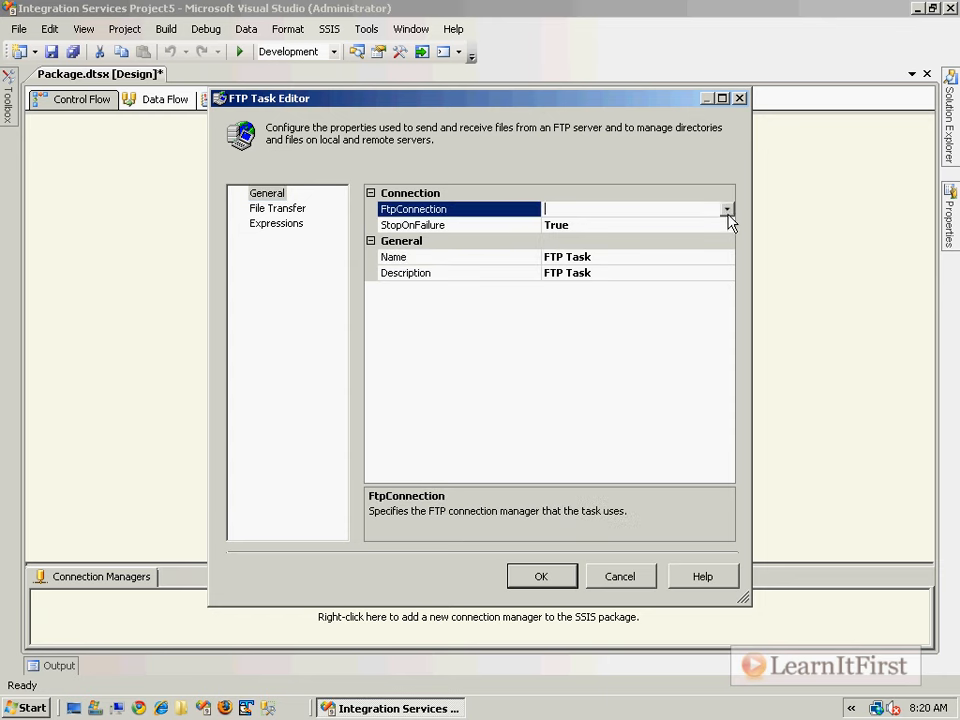
click(727, 211)
click(600, 234)
click(519, 172)
text(ftp.learnit)
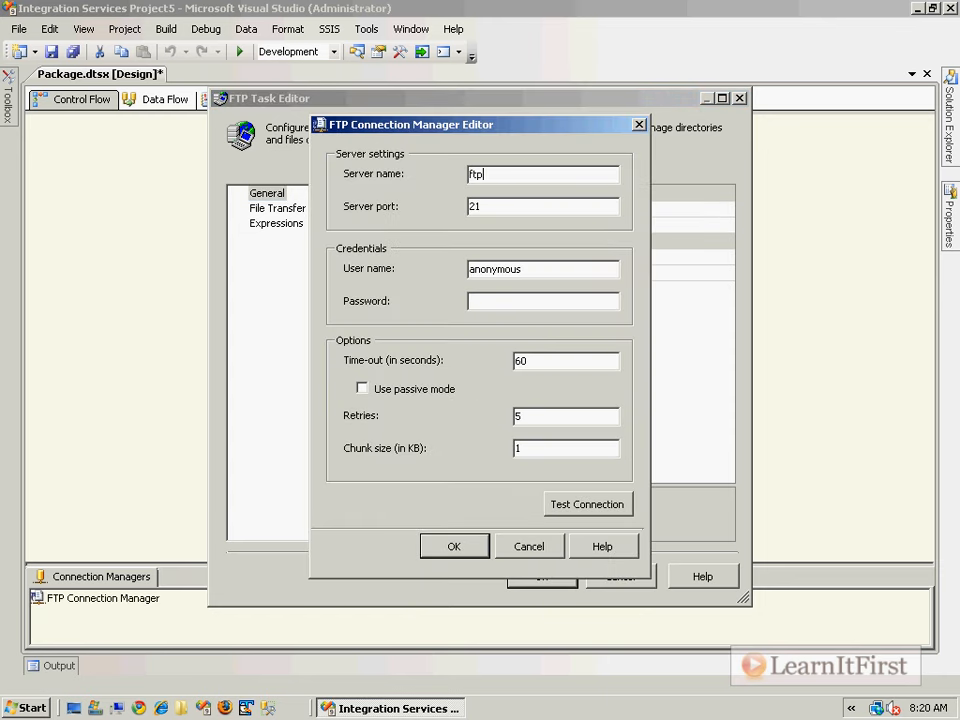
text(first.com)
Enter the FTP user name SSIS158 and the account password, and accept the connection settings.
key(Tab)
text(SSIS158)
key(Tab)
text(***)
key(BackSpace)
key(BackSpace)
key(BackSpace)
text(************)
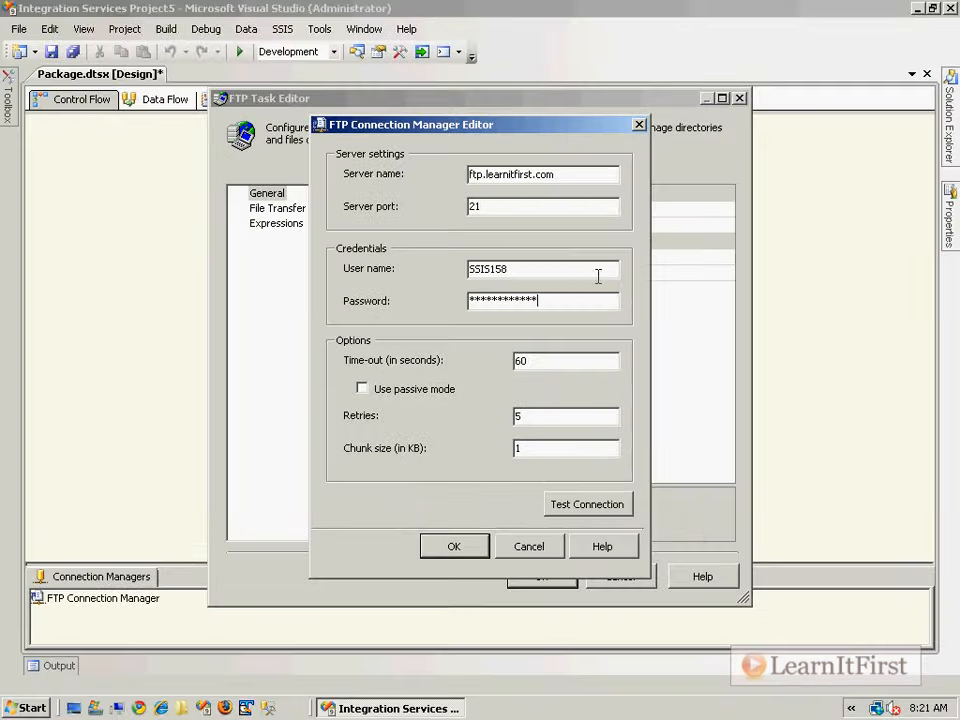
click(466, 548)
Set the FTP Task's file transfer operation to Receive files.
click(285, 211)
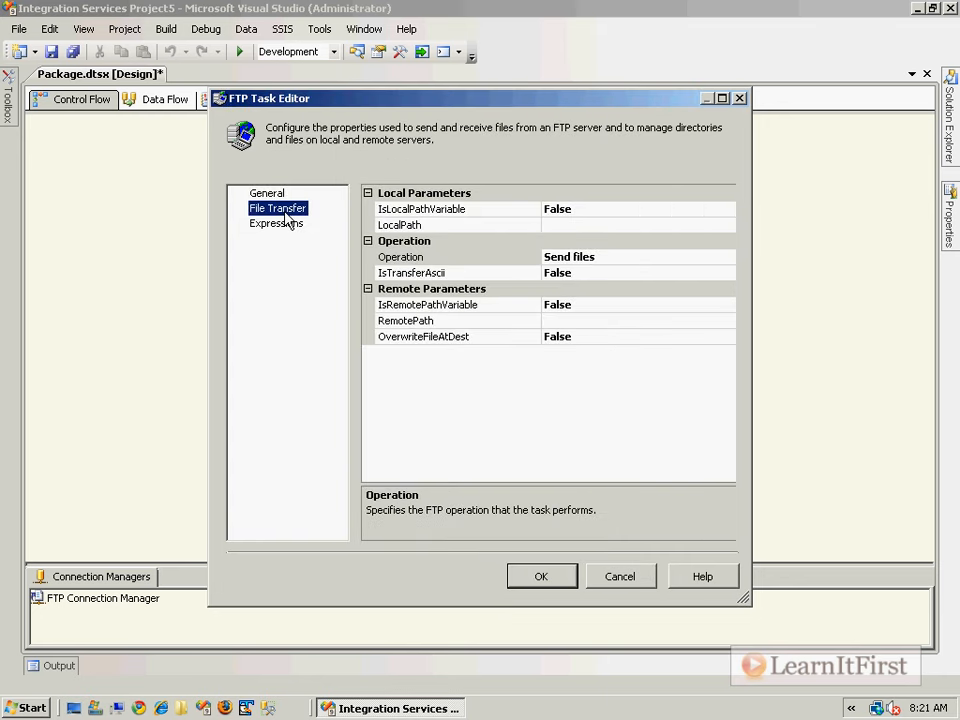
click(639, 263)
click(729, 258)
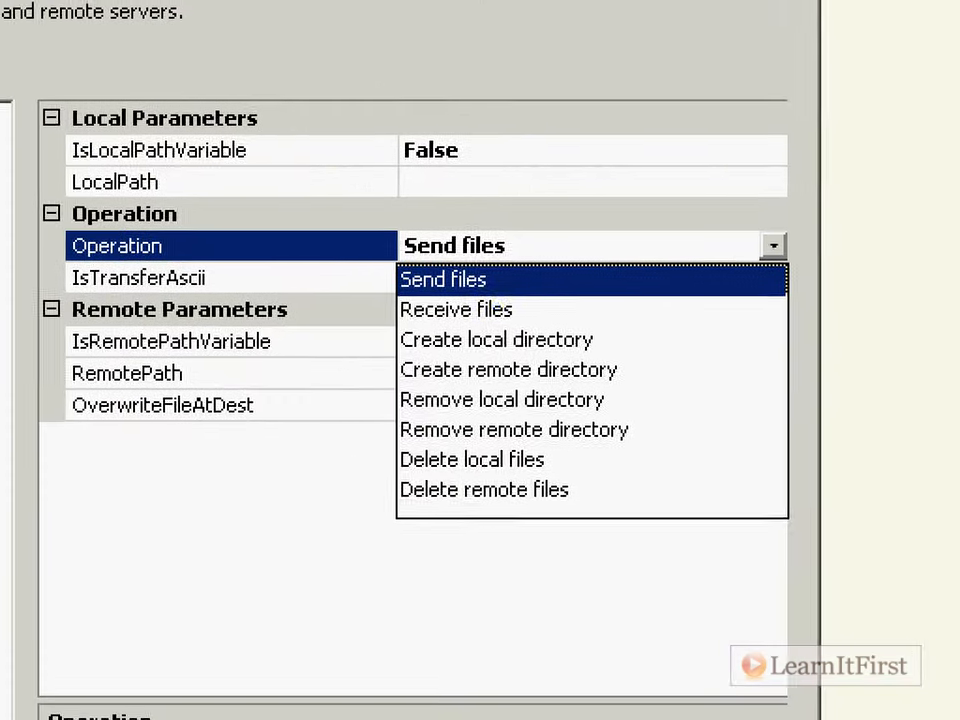
mouse_move(534, 305)
mouse_down()
mouse_move(750, 317)
mouse_move(770, 305)
mouse_up()
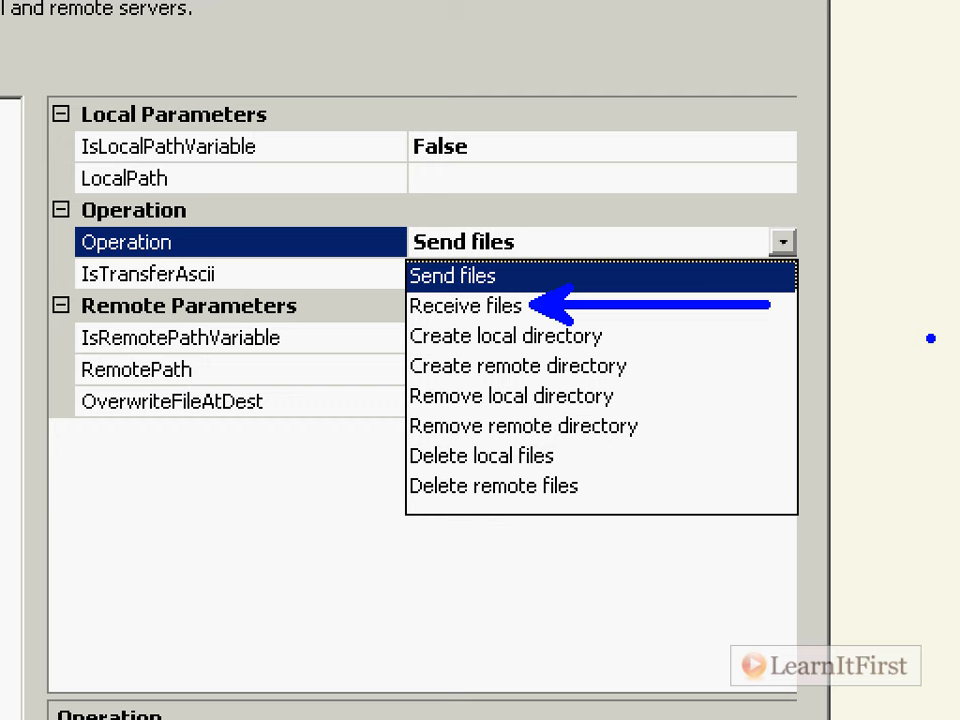
key(Escape)
click(726, 257)
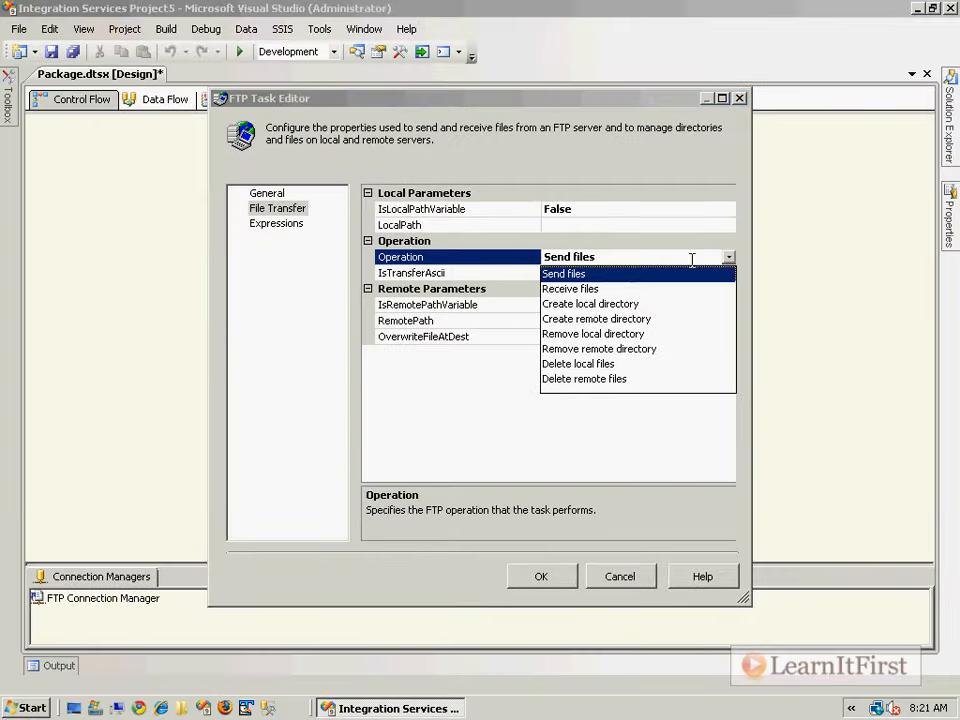
click(586, 290)
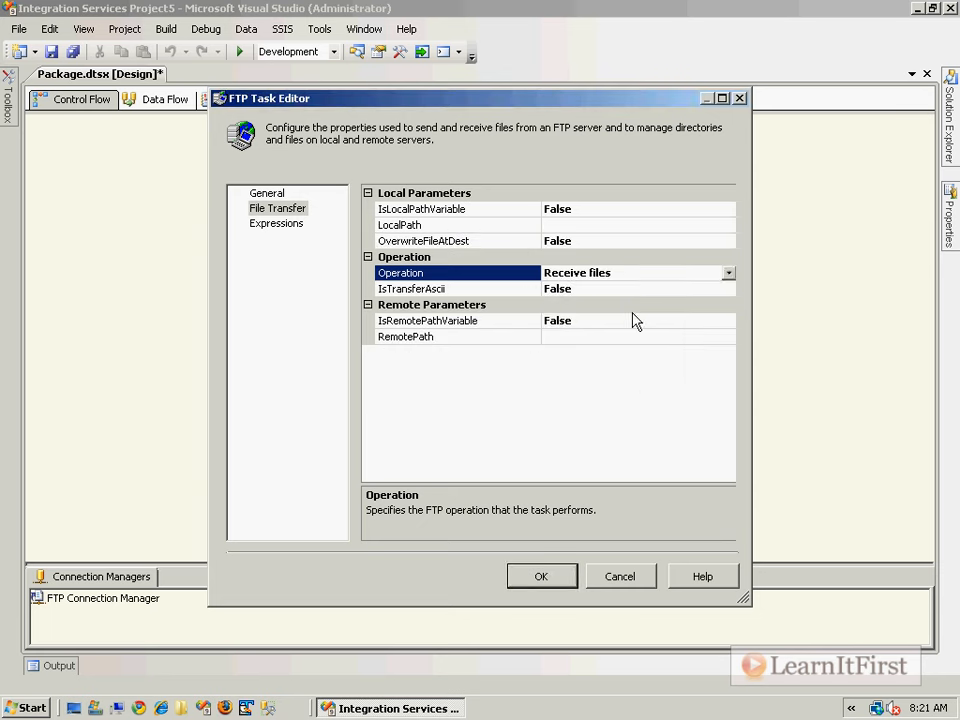
Create a file connection for LocalPath with usage type Existing folder and the folder c:\.
click(615, 224)
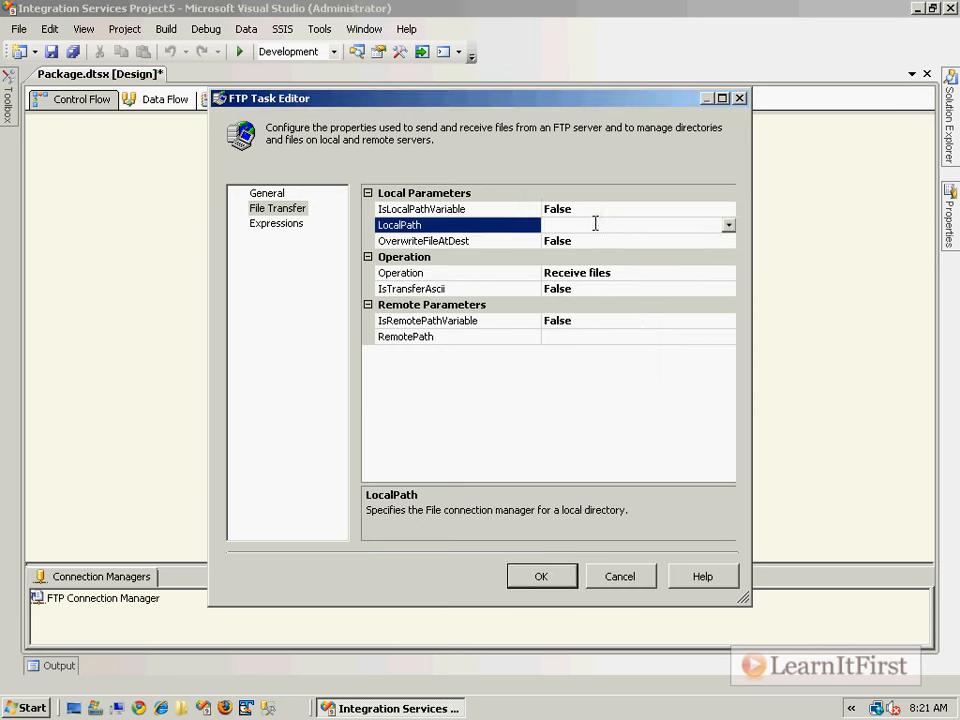
click(471, 212)
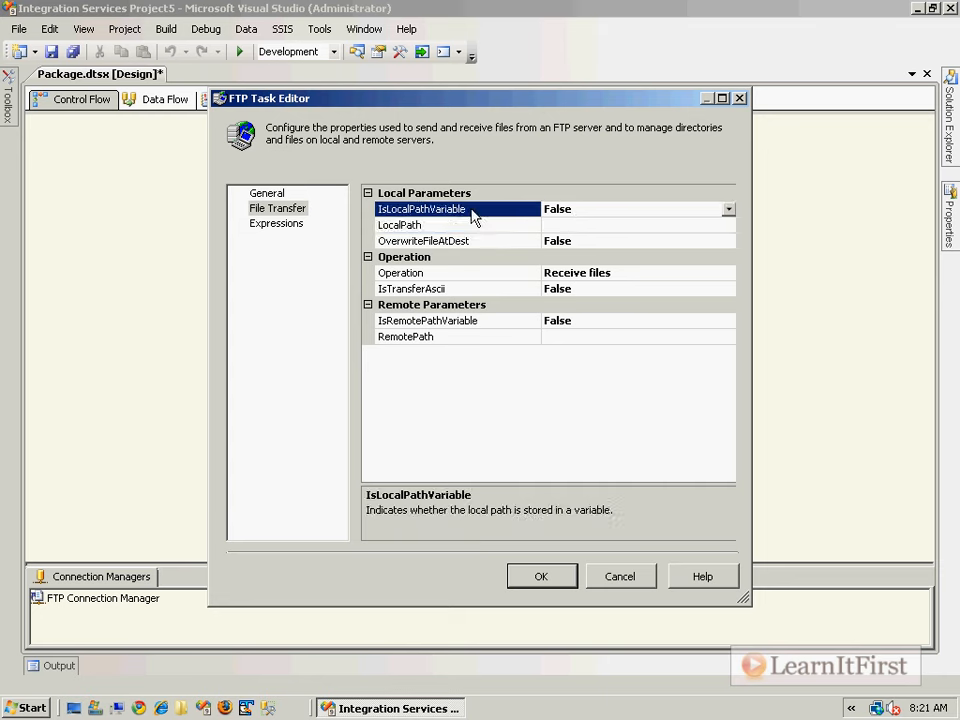
click(576, 223)
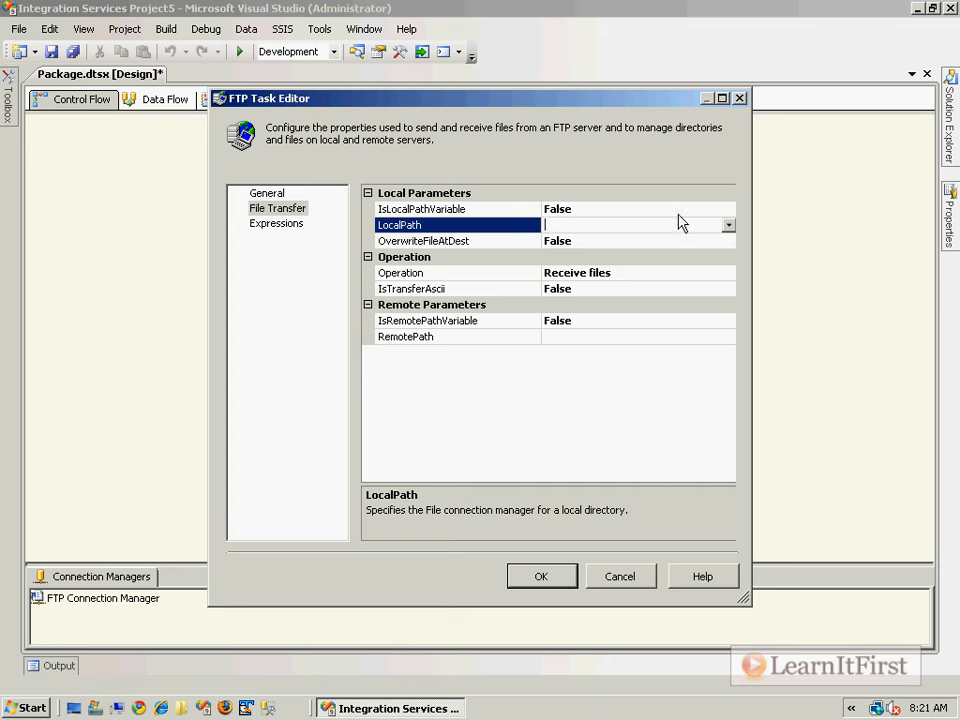
click(728, 225)
click(645, 244)
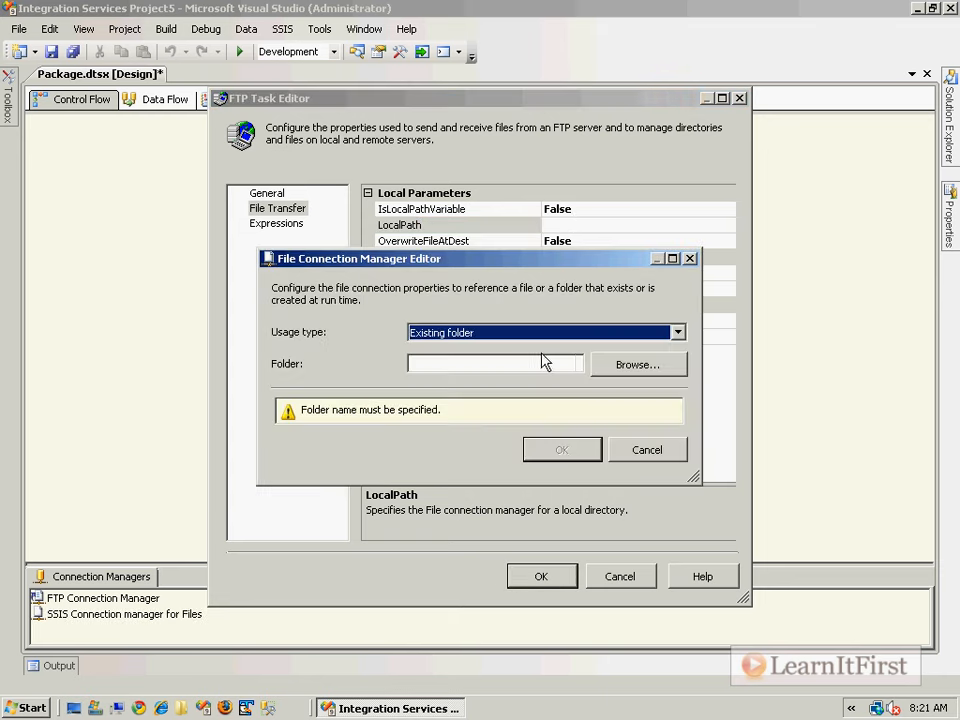
click(486, 365)
text(c:\)
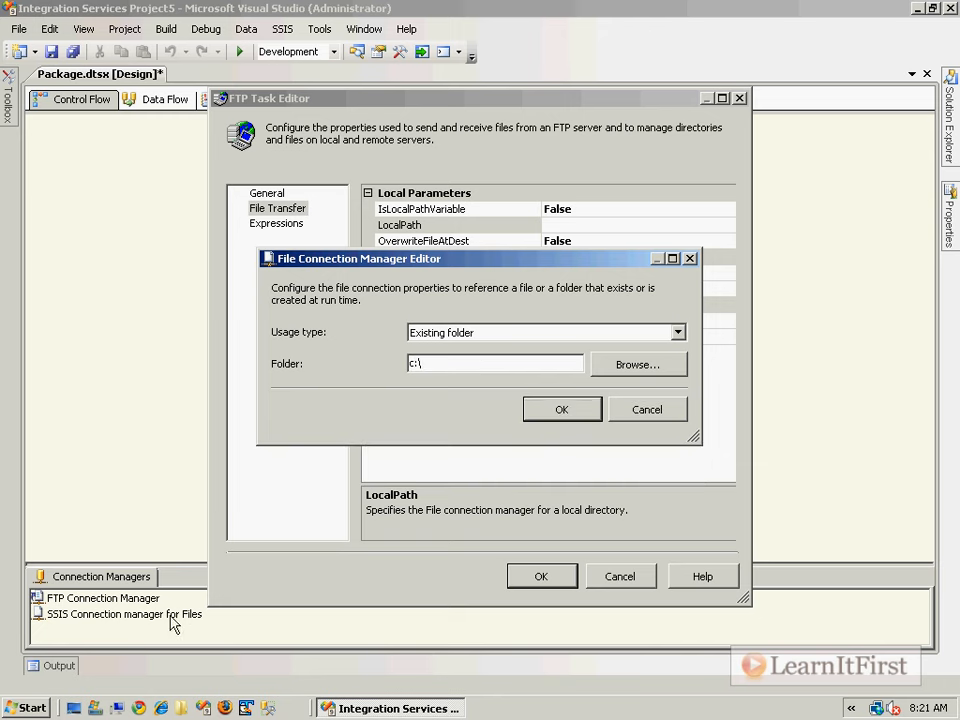
click(573, 416)
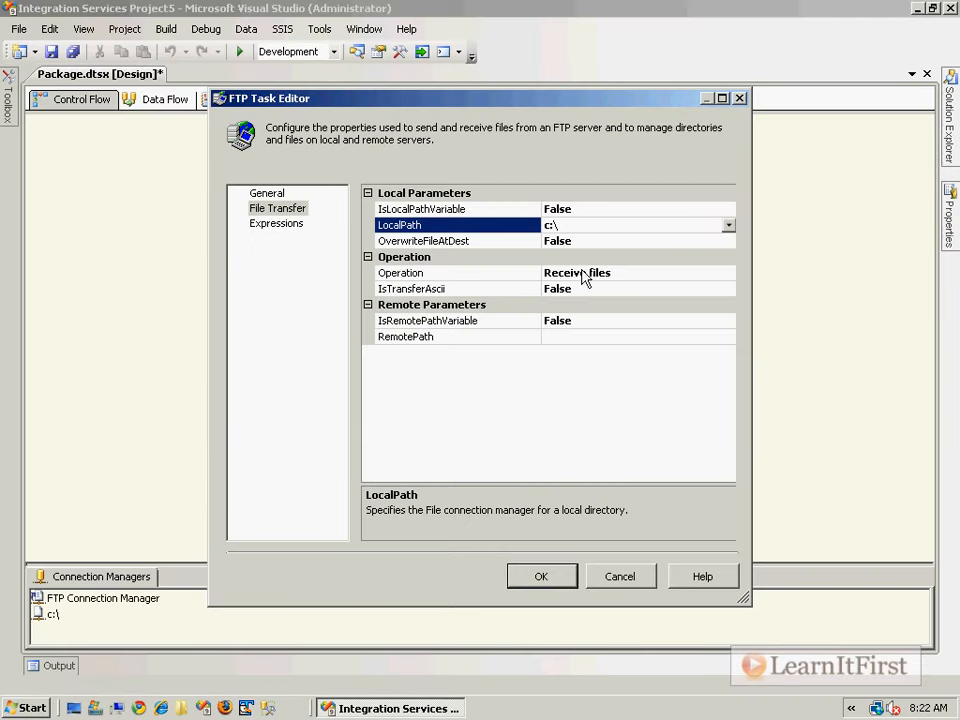
Set OverwriteFileAtDest to True and choose /Chapter6/Orders20100301.txt as the RemotePath.
click(455, 241)
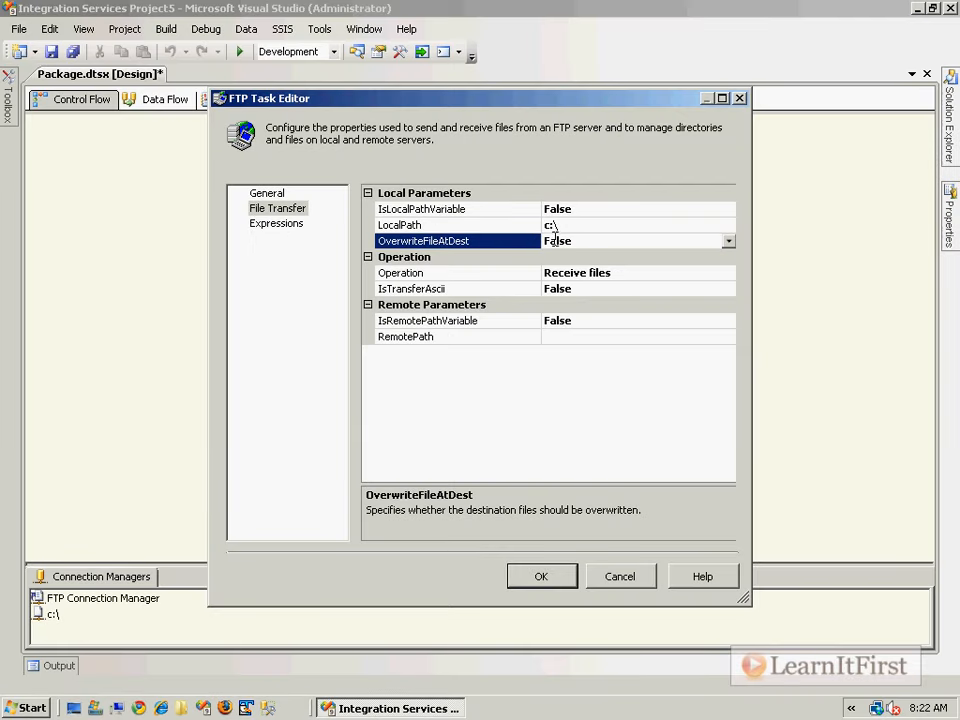
double_click(612, 240)
click(545, 337)
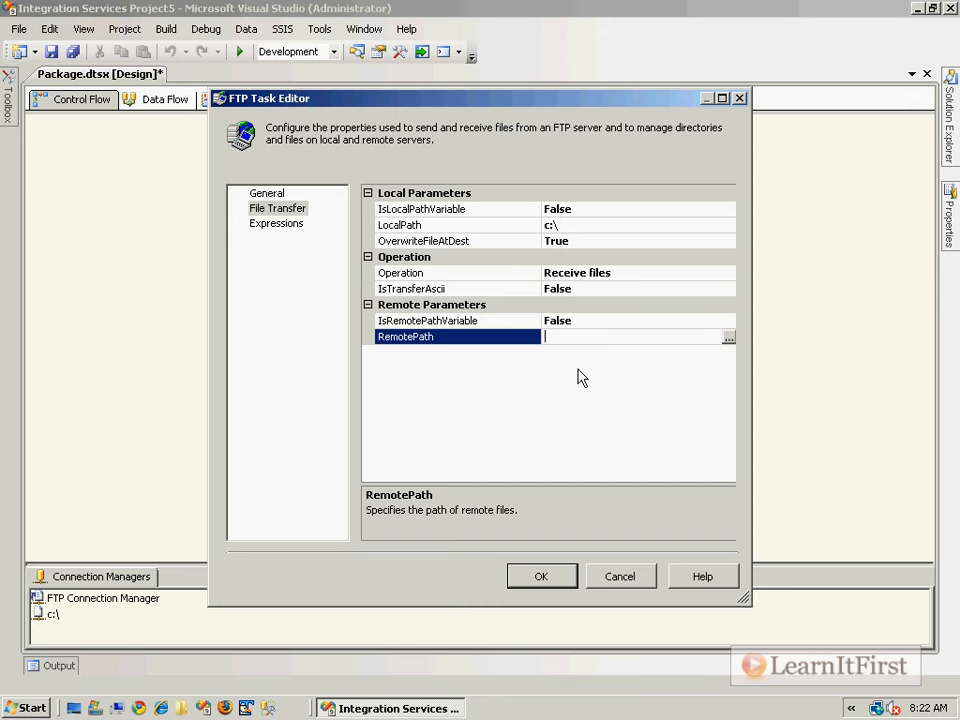
click(729, 338)
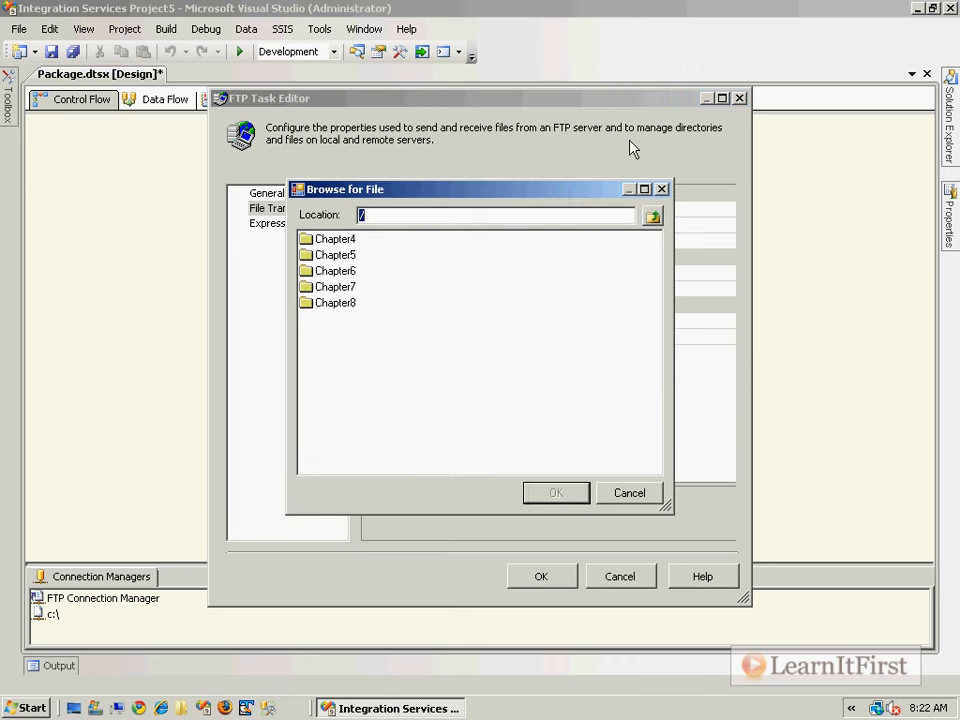
click(345, 271)
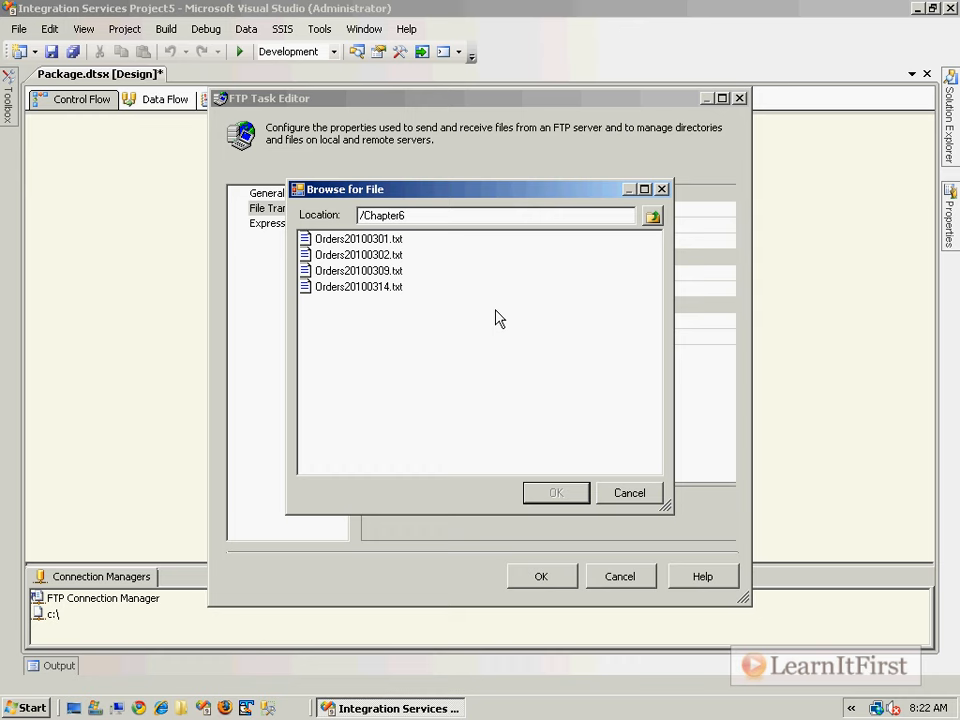
double_click(360, 239)
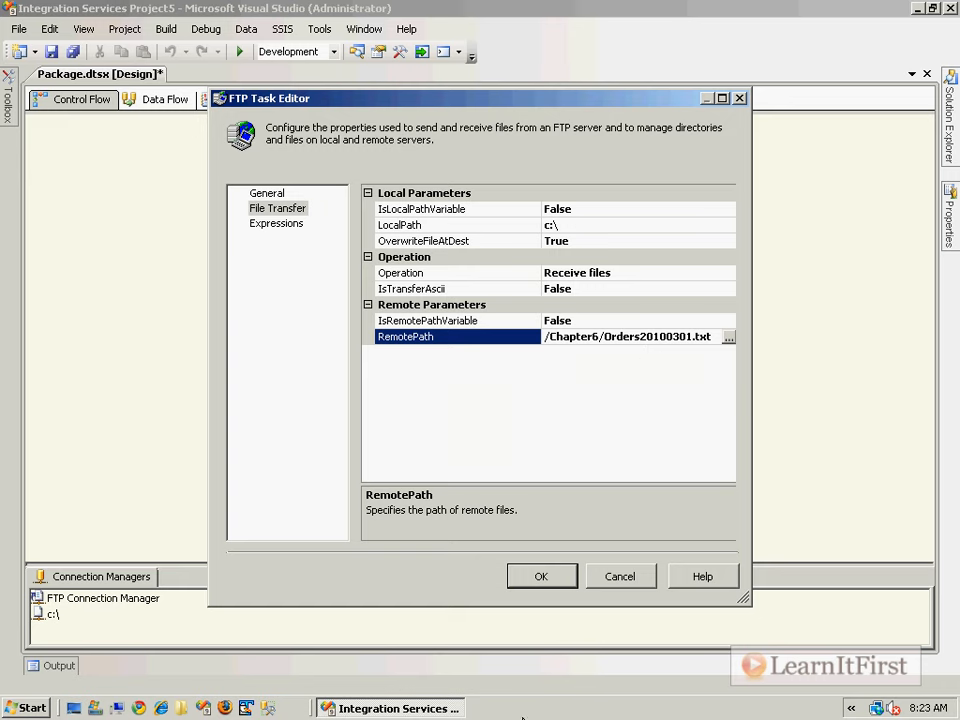
Accept the FTP Task settings and save the package.
click(549, 580)
click(590, 308)
key(ctrl+s)
Add a Data Flow Task below the FTP Task and connect the FTP Task to it with a success constraint.
click(415, 235)
click(240, 118)
mouse_move(11, 118)
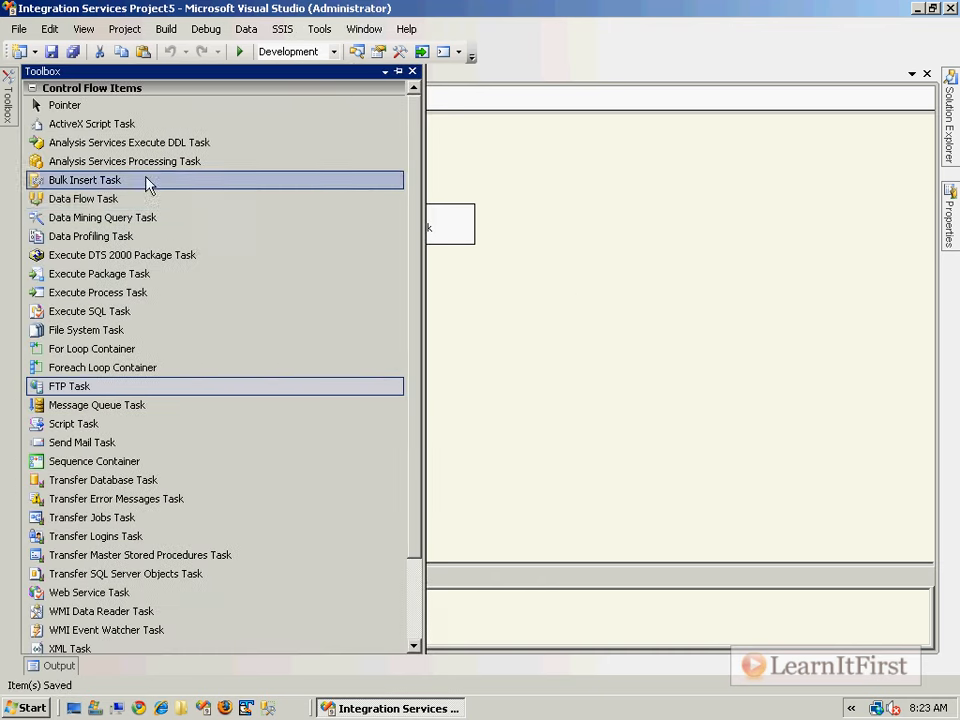
drag(144, 199, 460, 332)
click(432, 238)
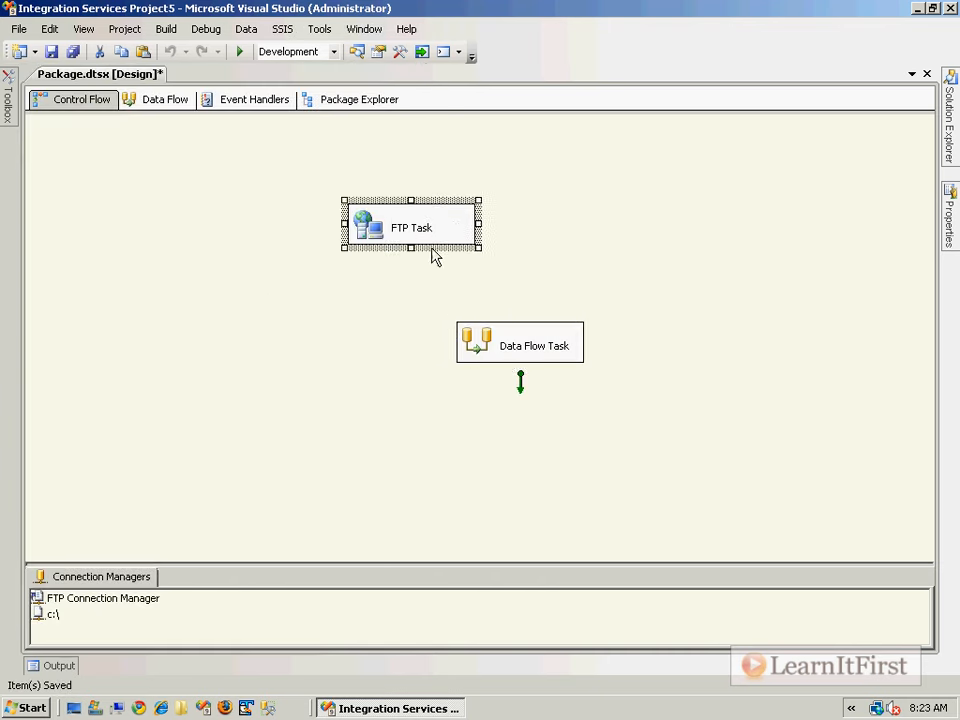
drag(411, 262, 385, 353)
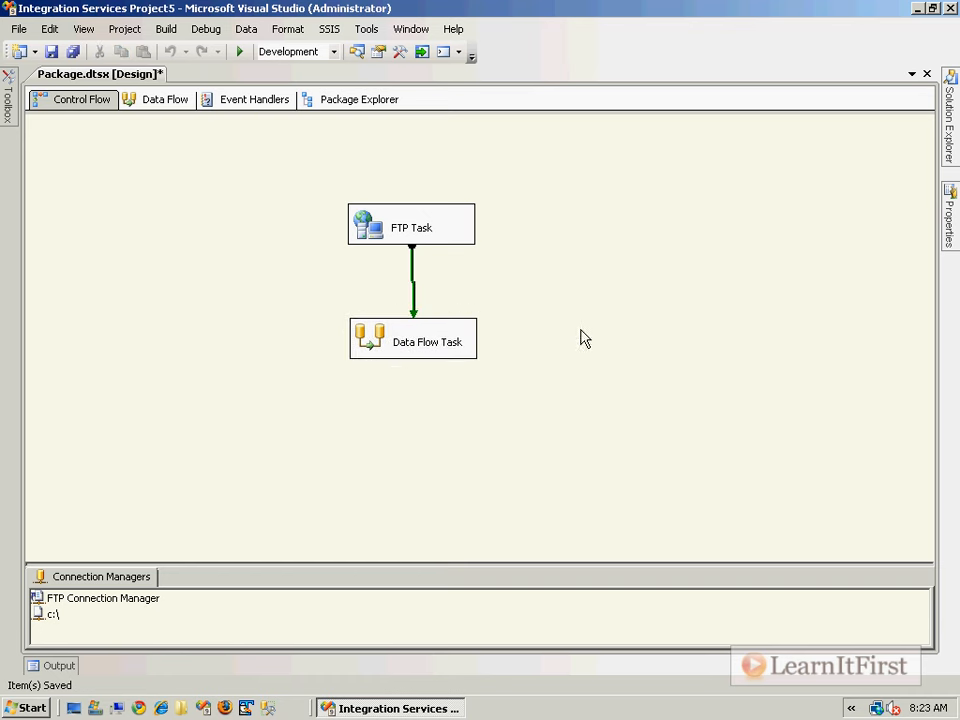
Run the package with the Toolbox unpinned, and return to design mode once execution completes.
key(F5)
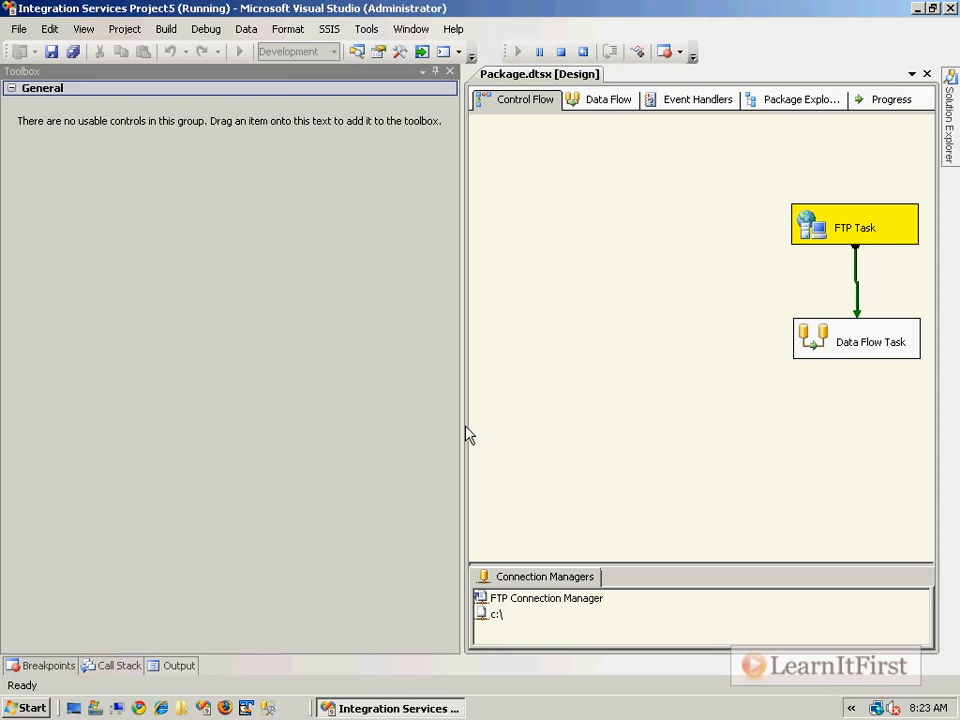
click(435, 72)
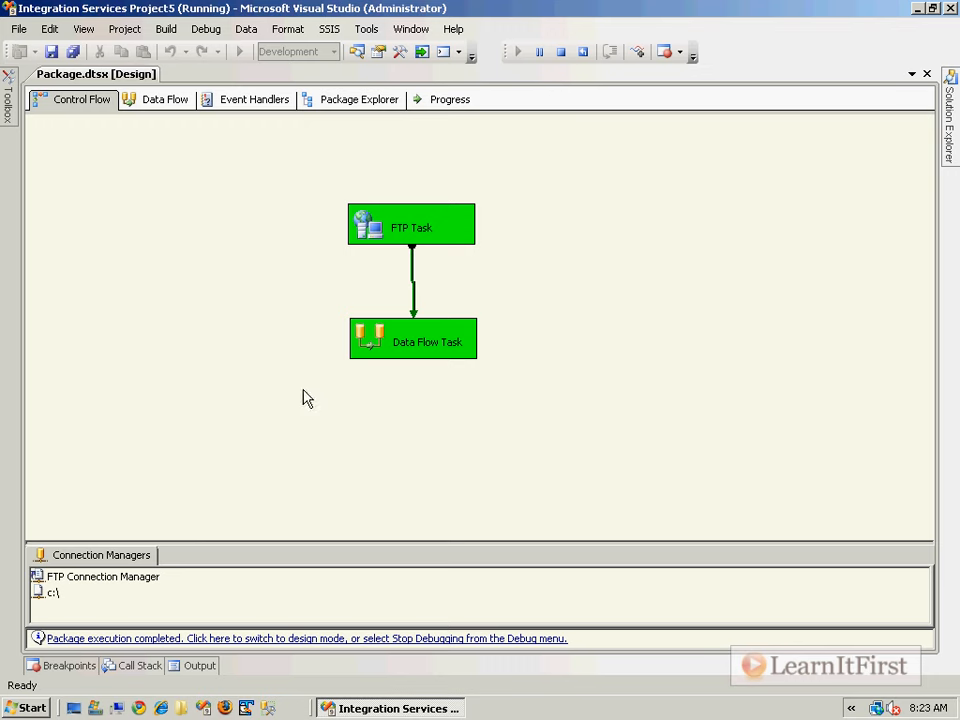
click(244, 639)
Switch to Windows Explorer and check the contents of the downloaded Orders20100301.txt on the C: drive.
click(95, 707)
click(244, 333)
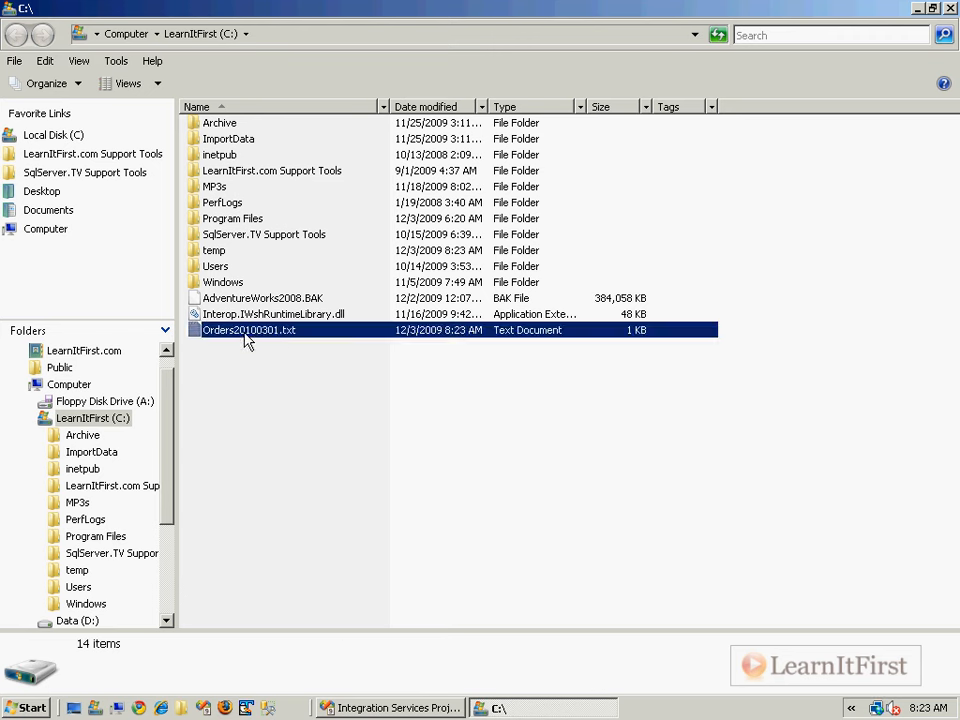
double_click(291, 332)
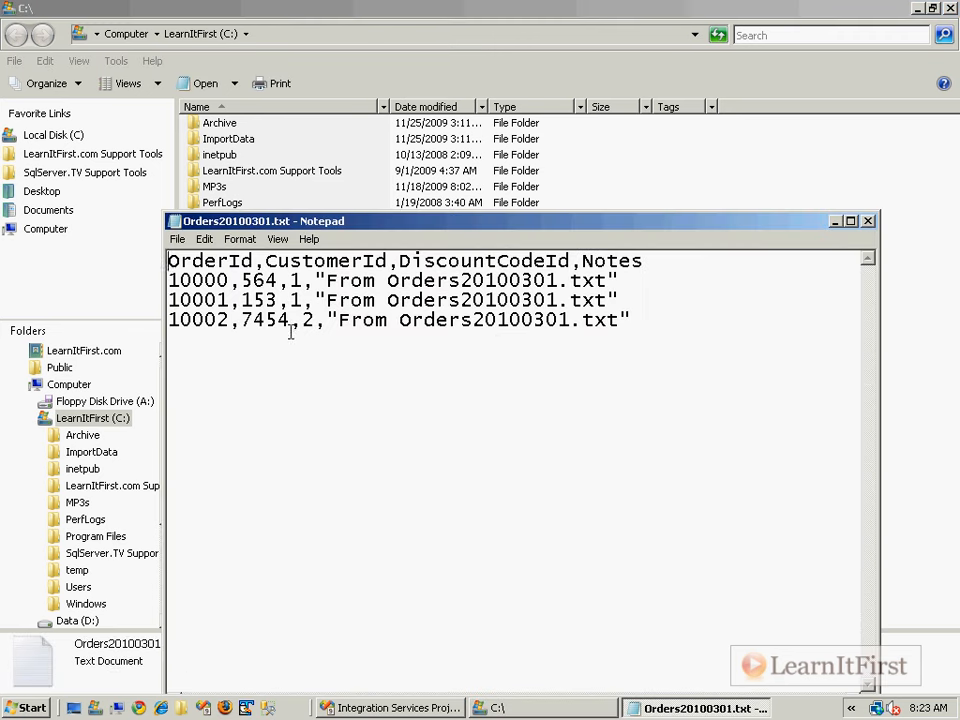
click(868, 221)
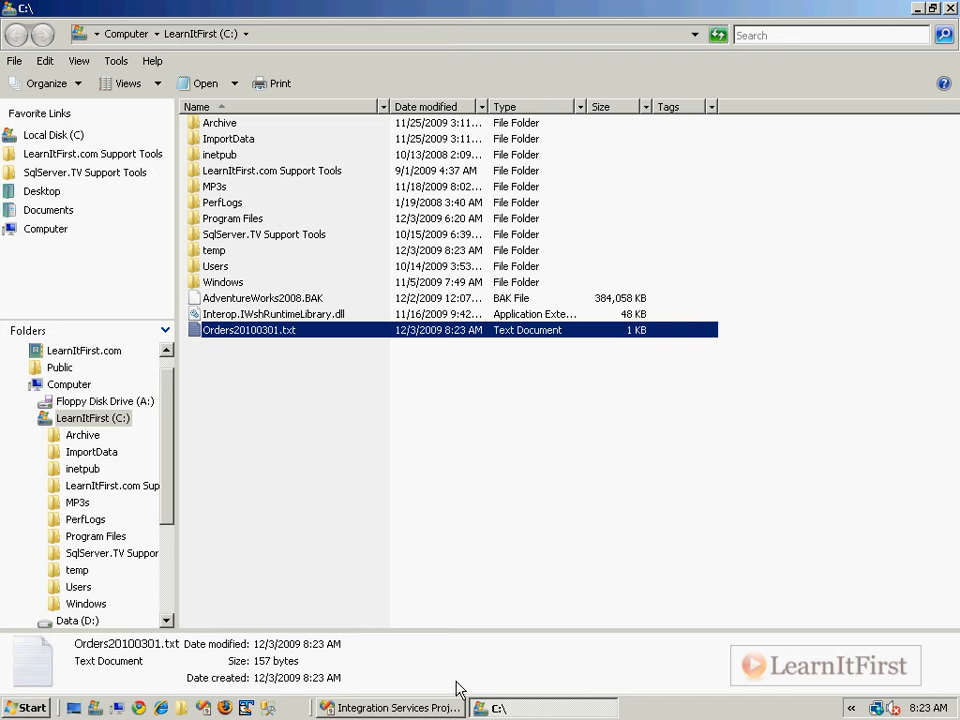
double_click(274, 332)
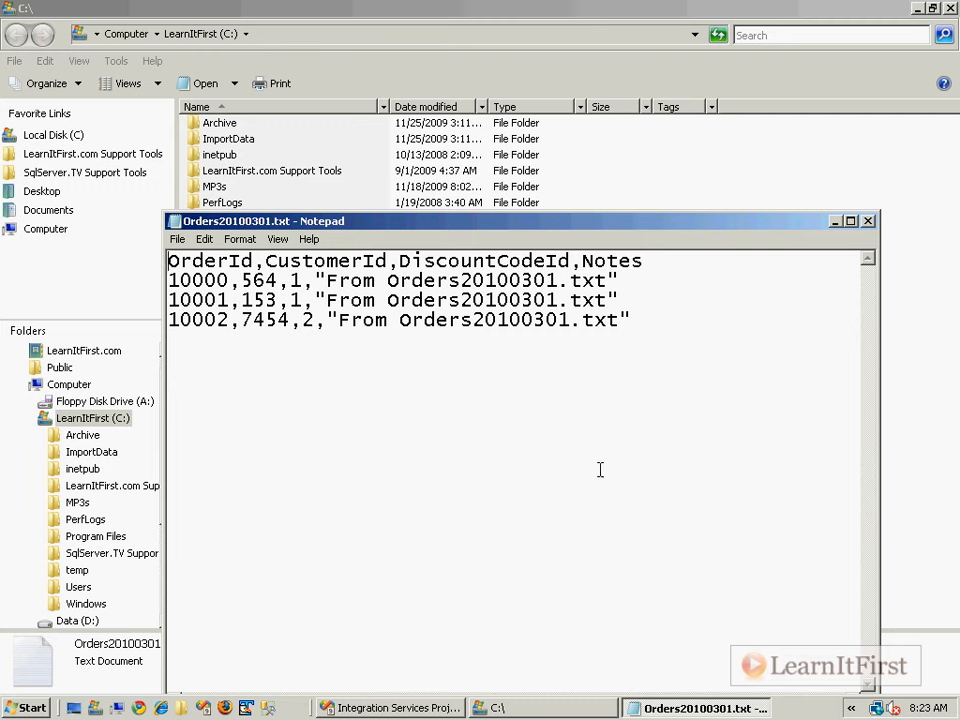
click(867, 222)
Switch back to Visual Studio, show the package's variables and widen their pane.
key(alt+Tab)
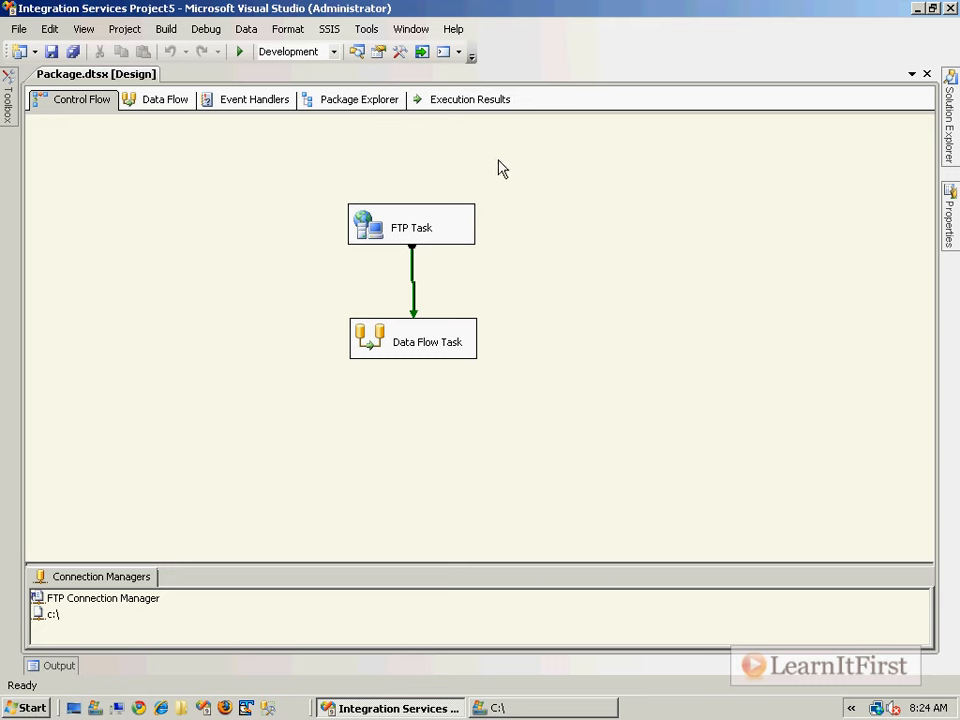
right_click(531, 167)
click(622, 244)
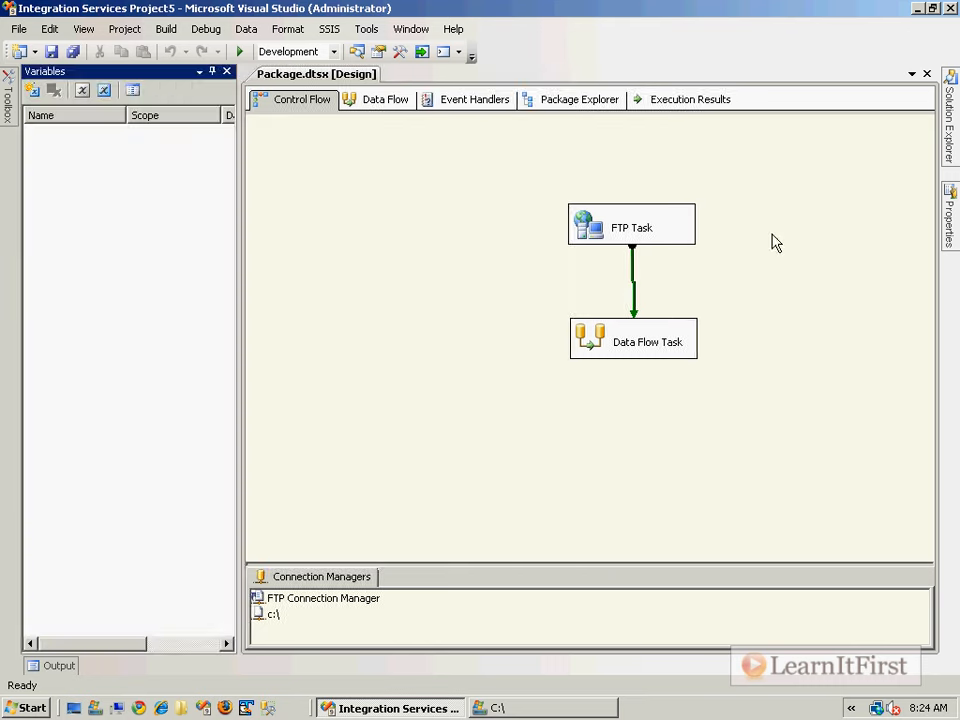
drag(238, 177, 390, 165)
Add a package-scoped String variable for the remote file name, with a name beginning RemoteFileN.
click(32, 90)
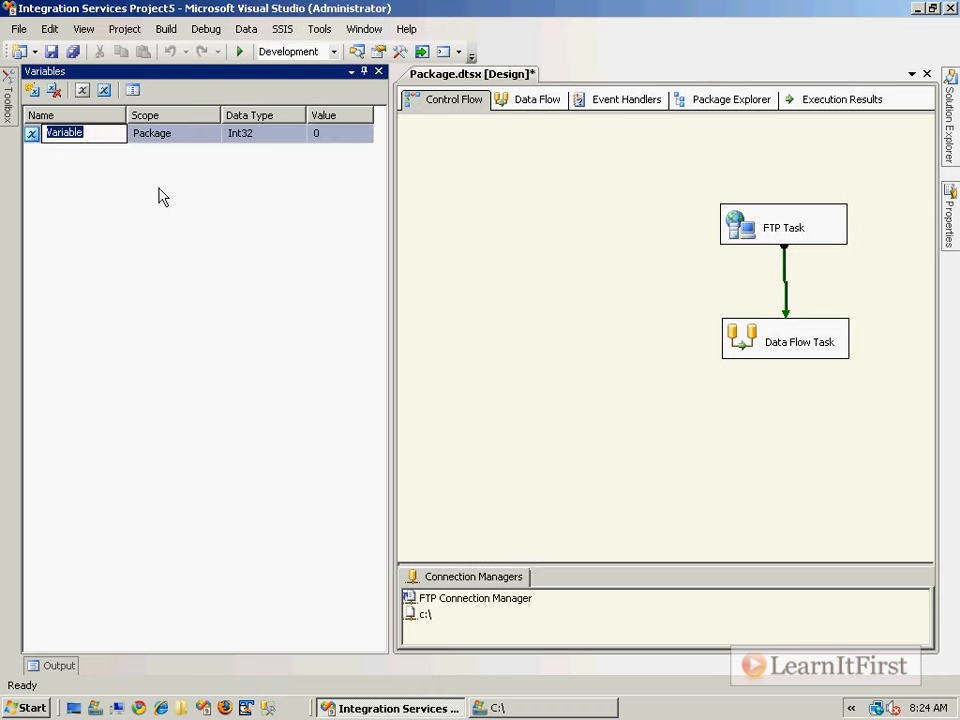
text(FileN...)
key(Tab)
key(s)
key(s)
Widen the Value column in the variables grid.
click(329, 136)
drag(374, 116, 420, 117)
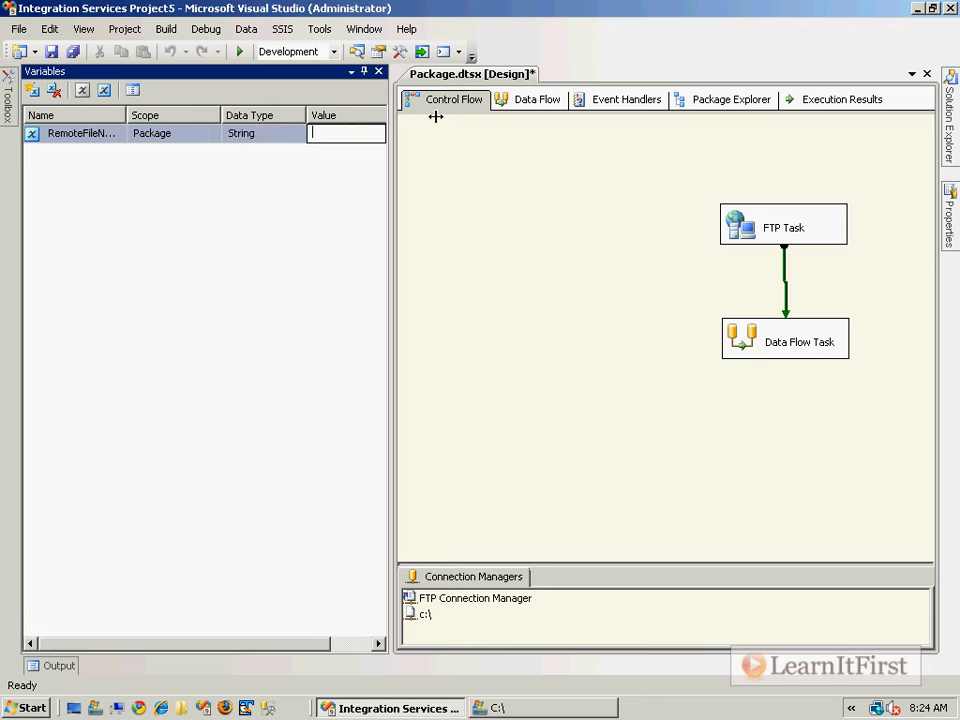
drag(358, 643, 596, 651)
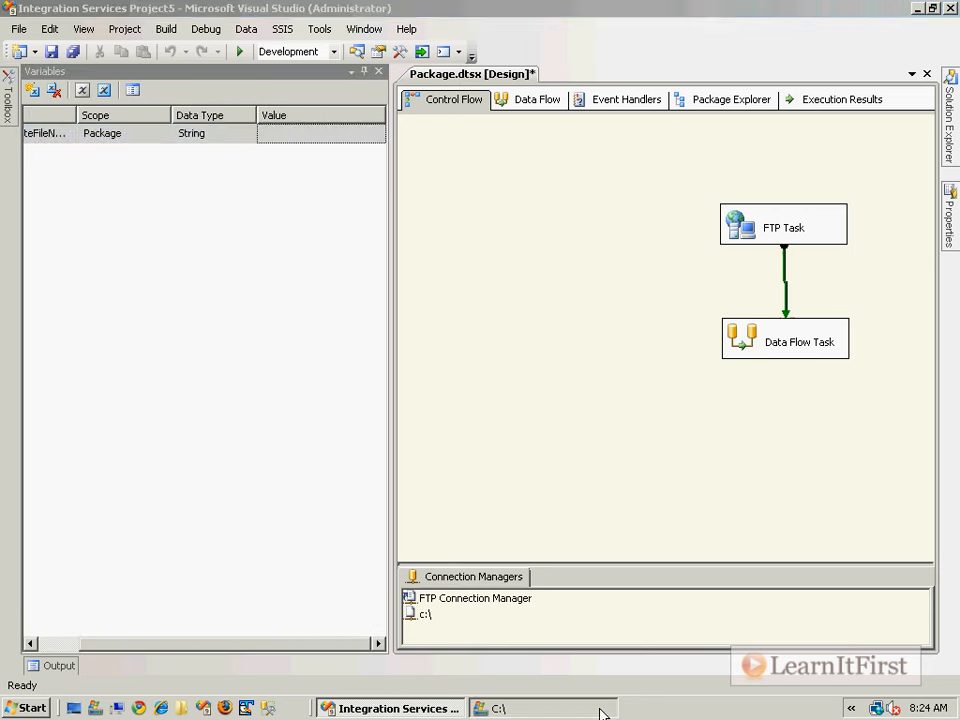
Switch to the C: drive in Windows Explorer and copy the name of the file Orders20100301.txt.
click(601, 711)
key(F2)
key(Escape)
key(F2)
drag(307, 332, 127, 323)
right_click(275, 320)
click(316, 378)
click(341, 388)
Return to Visual Studio and paste the copied file name as the value of the remote file name variable.
key(alt+Tab)
click(323, 136)
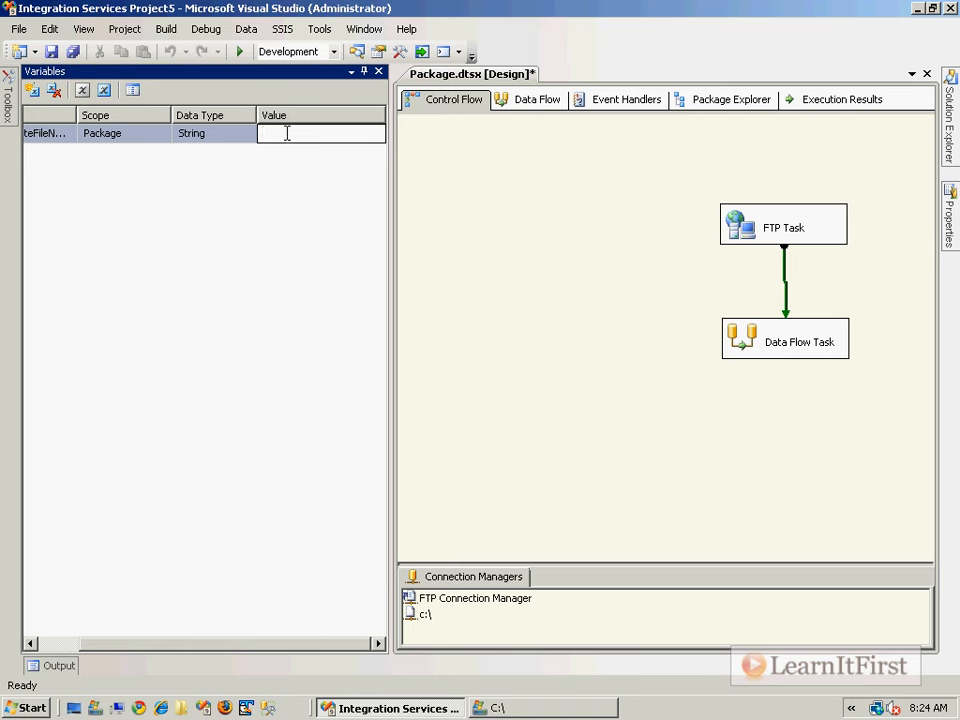
right_click(289, 135)
click(345, 197)
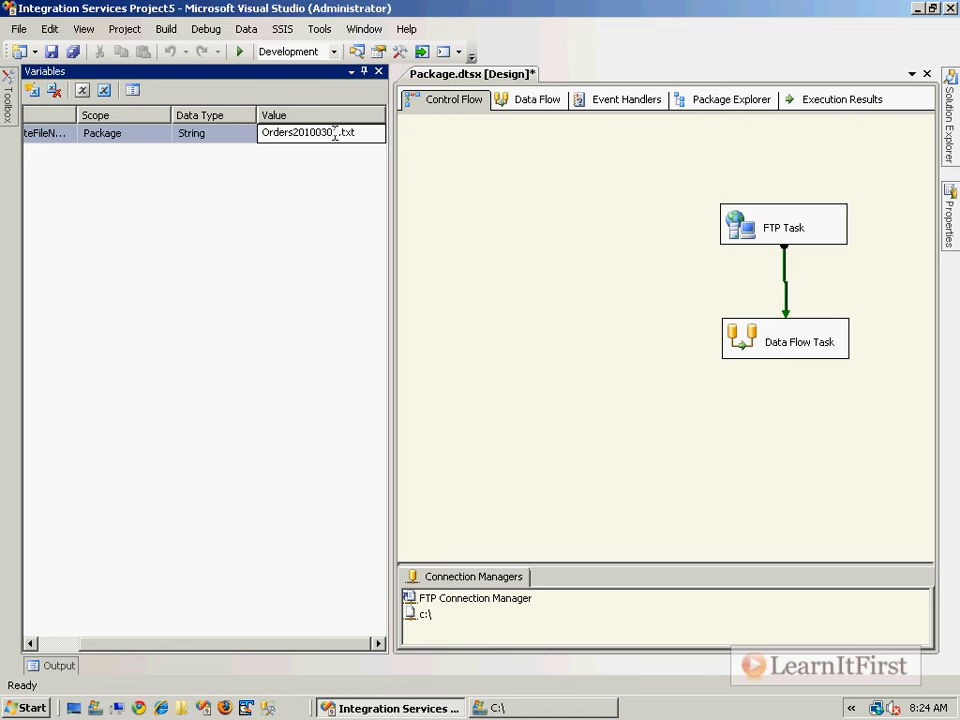
Set the value of the RemoteFileName variable to Orders20100302.txt.
text(2)
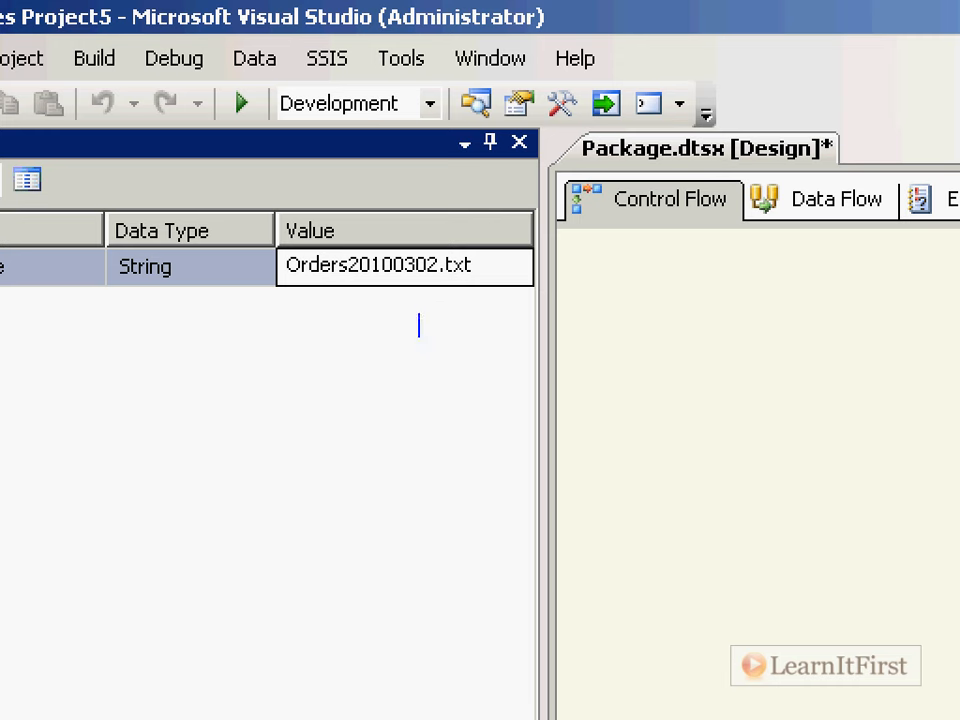
text(01)
key(Return)
text(02)
key(Return)
text(09)
key(Return)
text(14)
text(.txt)
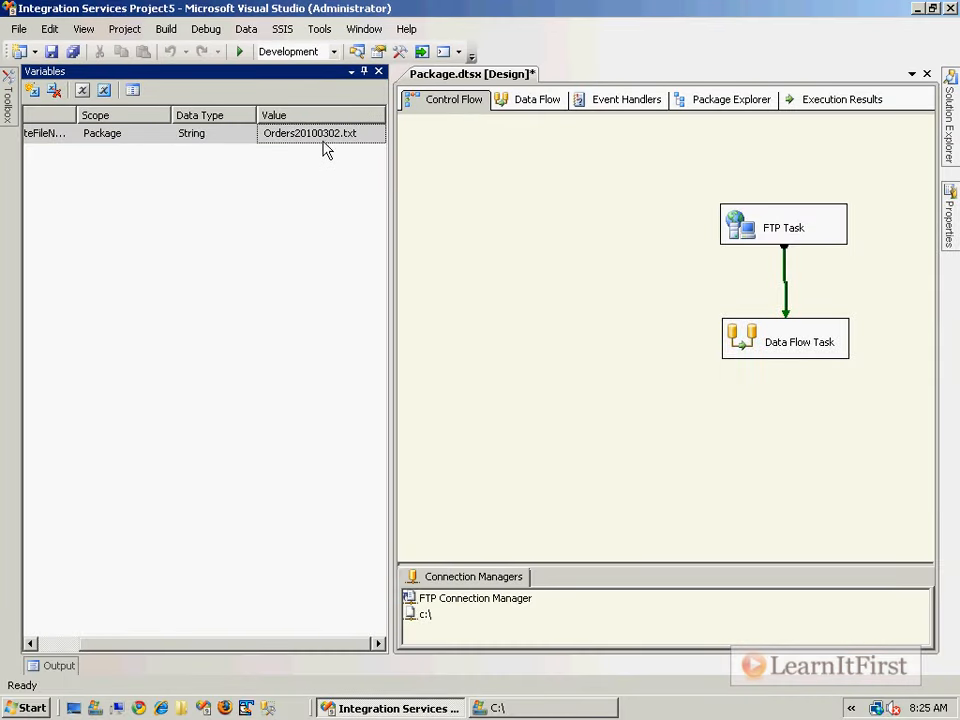
Add a second package-scoped variable named RemoteFilePath with the String data type.
click(32, 90)
drag(78, 114, 116, 114)
drag(92, 645, 72, 645)
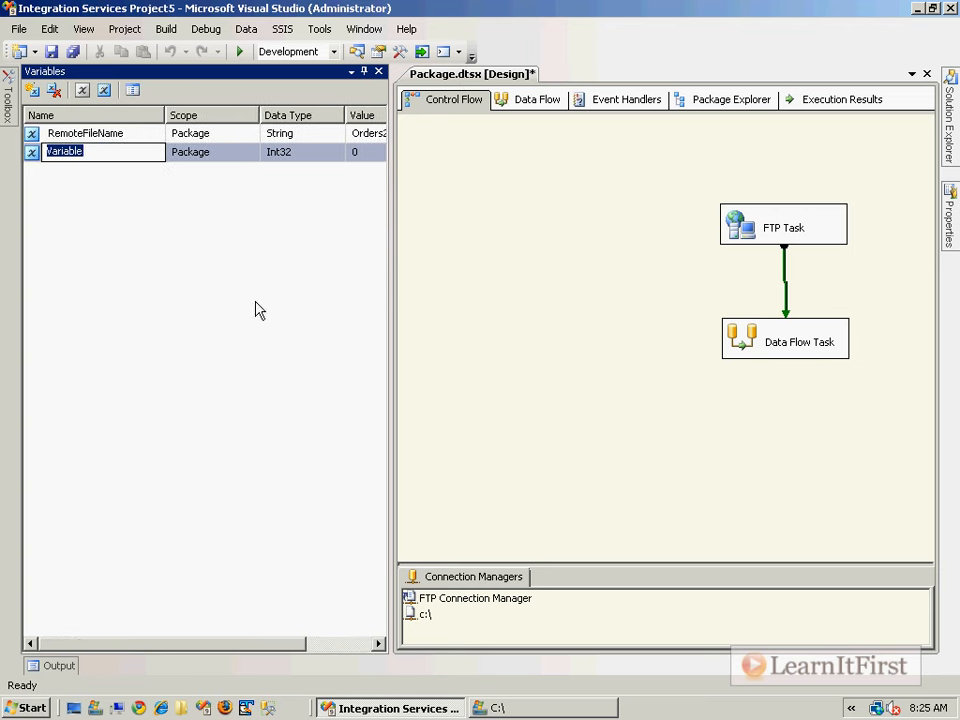
text(RemoteFileP)
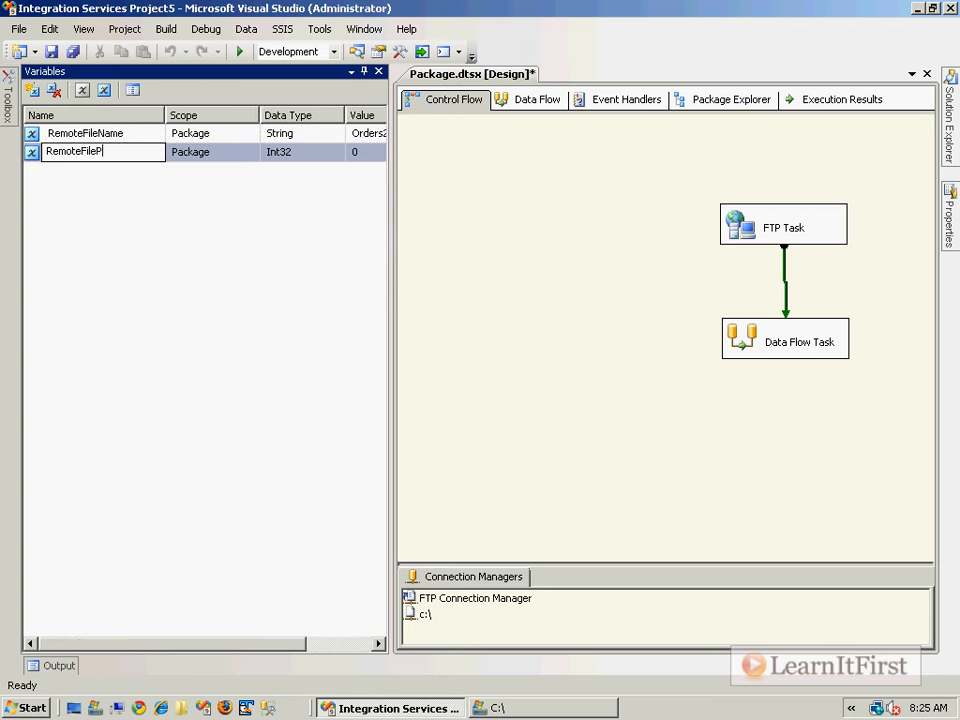
text(ath)
key(Tab)
key(Tab)
key(s)
key(s)
key(s)
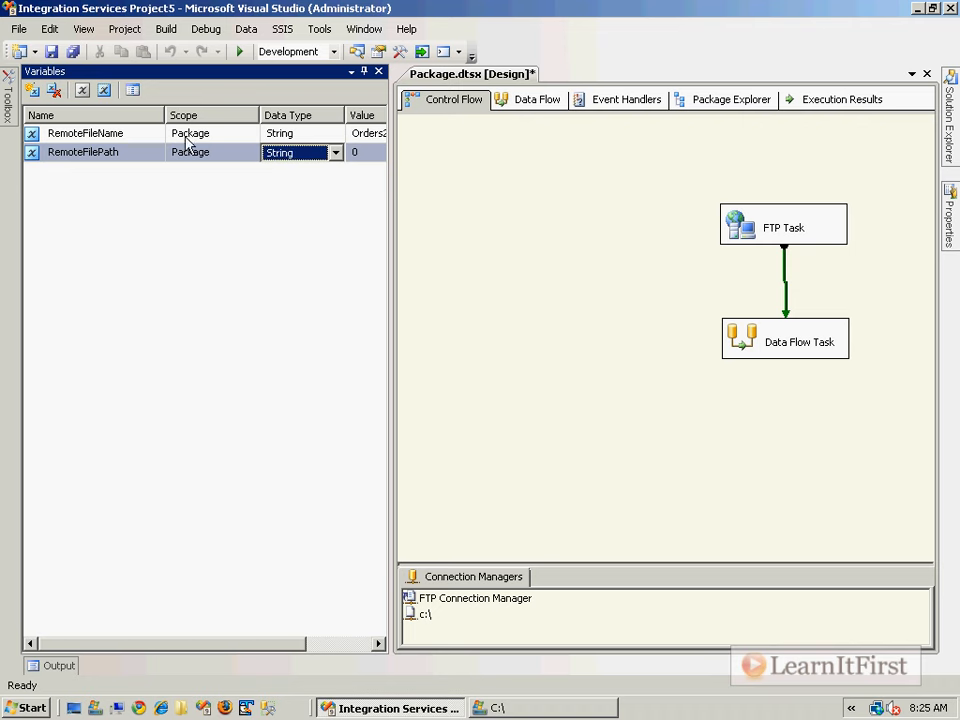
Widen the Variables window and set the value of the RemoteFilePath variable to /Chapter6/.
drag(388, 204, 468, 195)
click(399, 152)
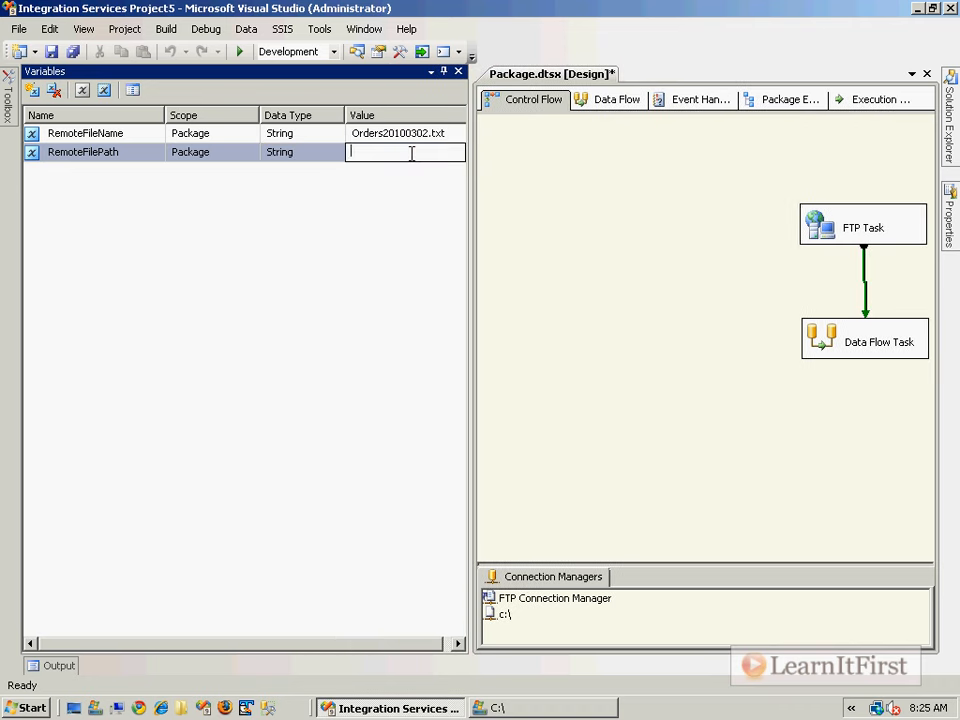
text(/Chapter6/)
click(486, 192)
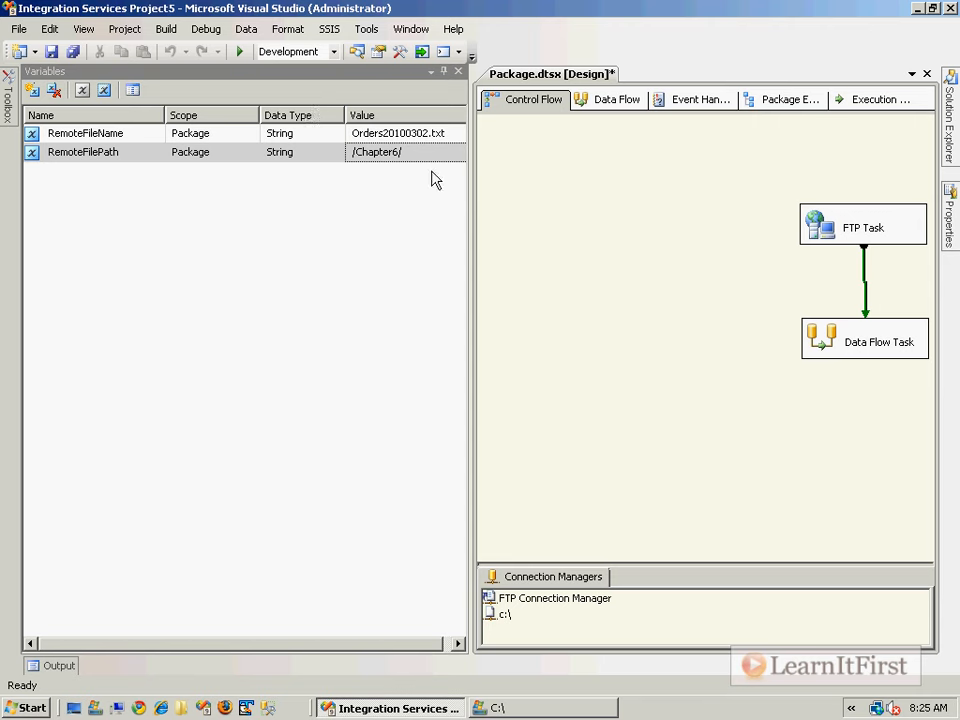
Save the package and move the FTP Task and the Data Flow Task further left on the control flow canvas.
key(ctrl+s)
drag(853, 214, 655, 213)
drag(803, 335, 662, 326)
click(645, 212)
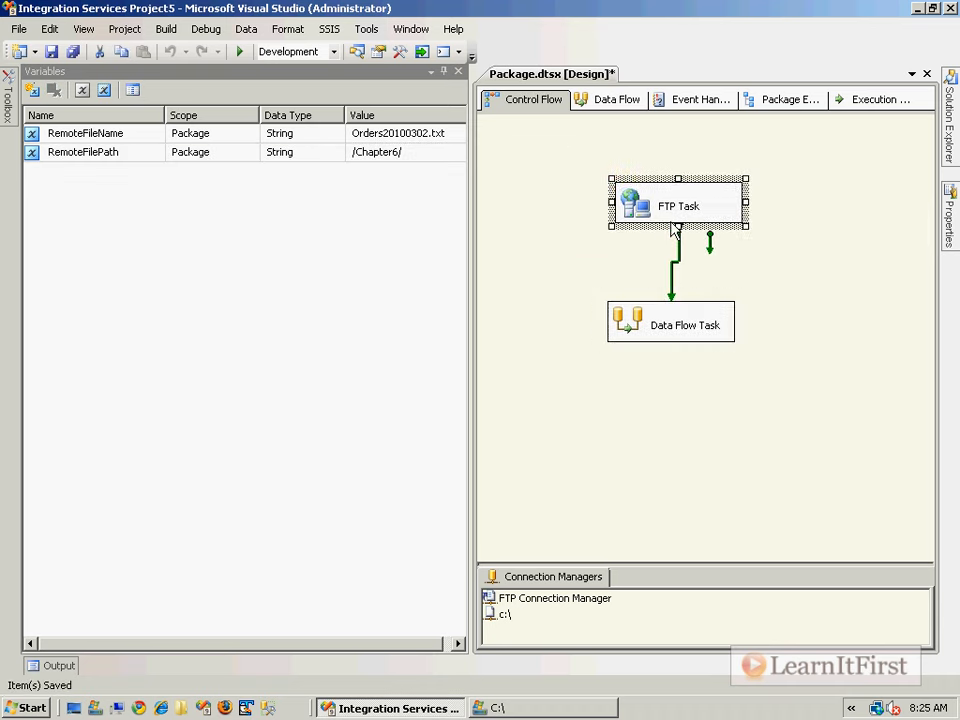
Display the FTP Task's properties and keep the Properties window docked open.
right_click(664, 210)
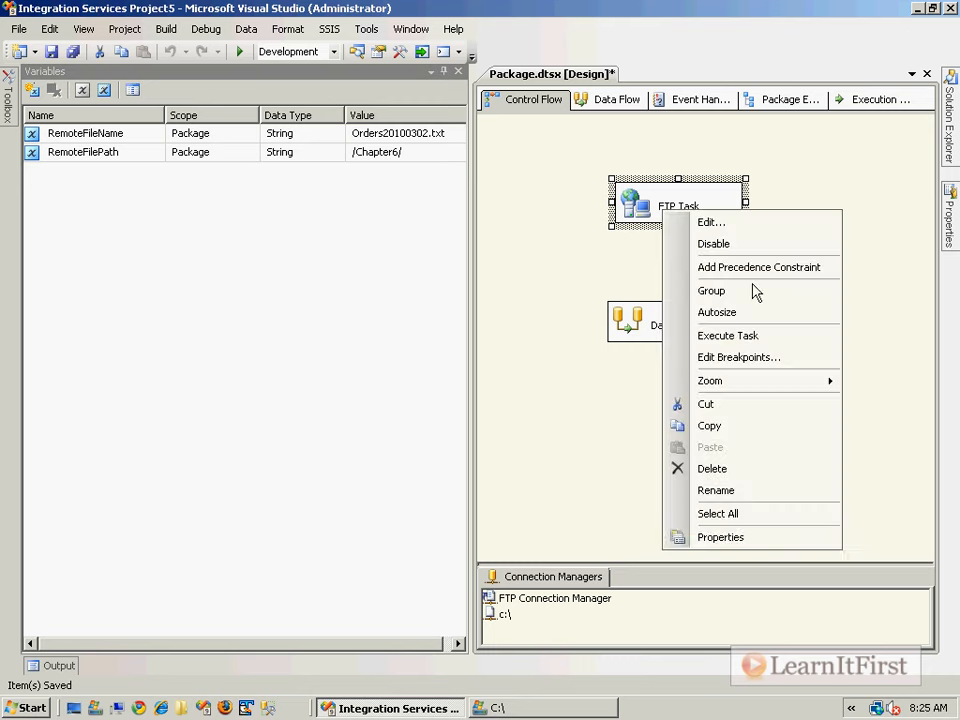
click(750, 538)
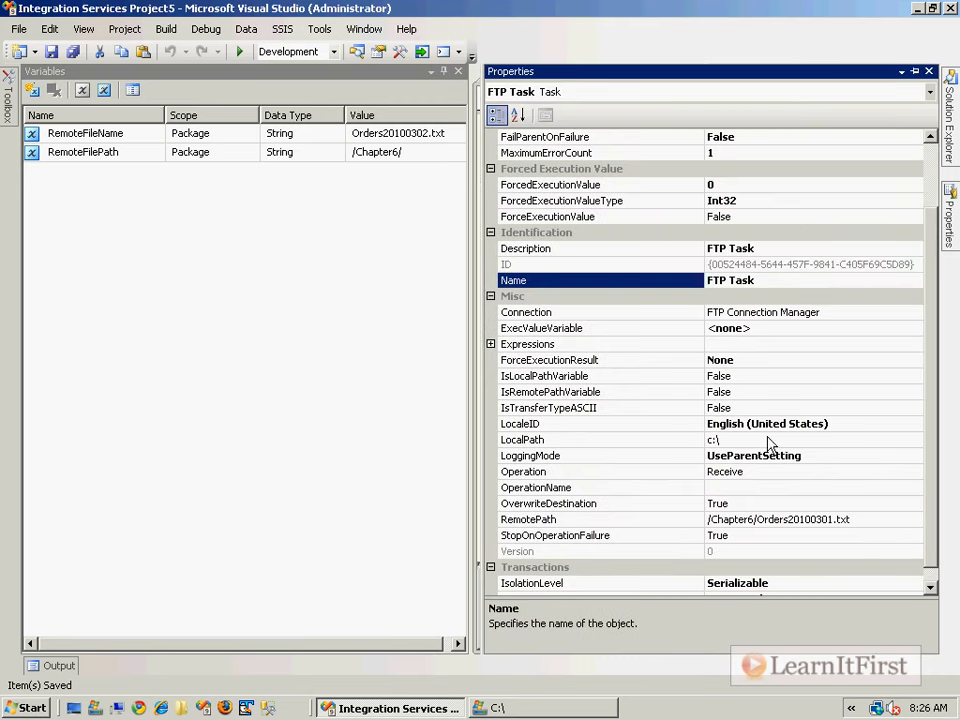
click(914, 71)
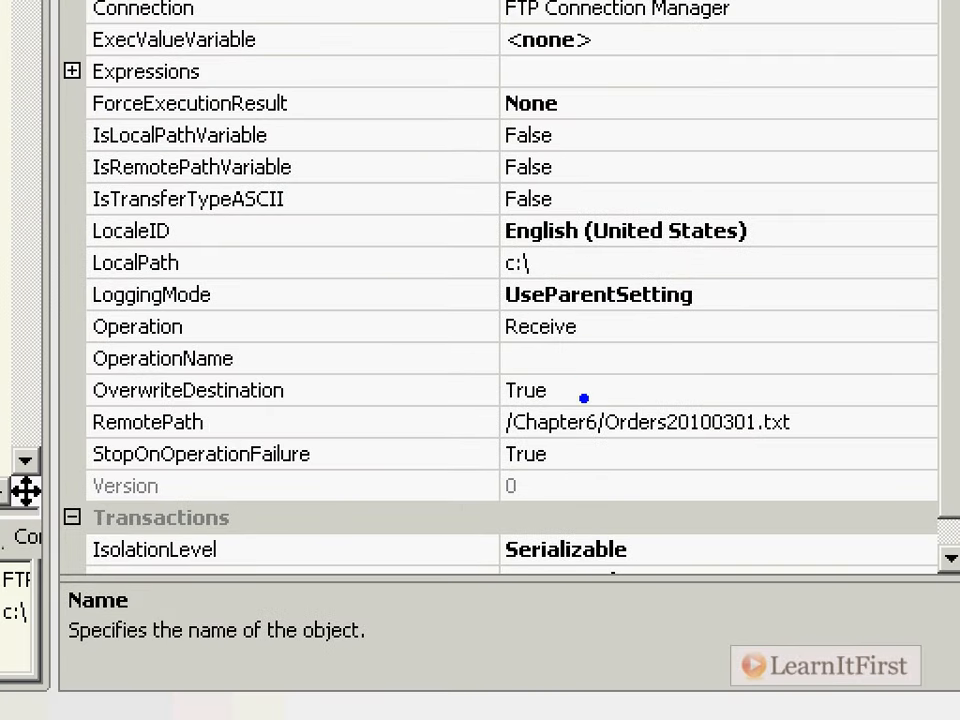
drag(584, 398, 660, 297)
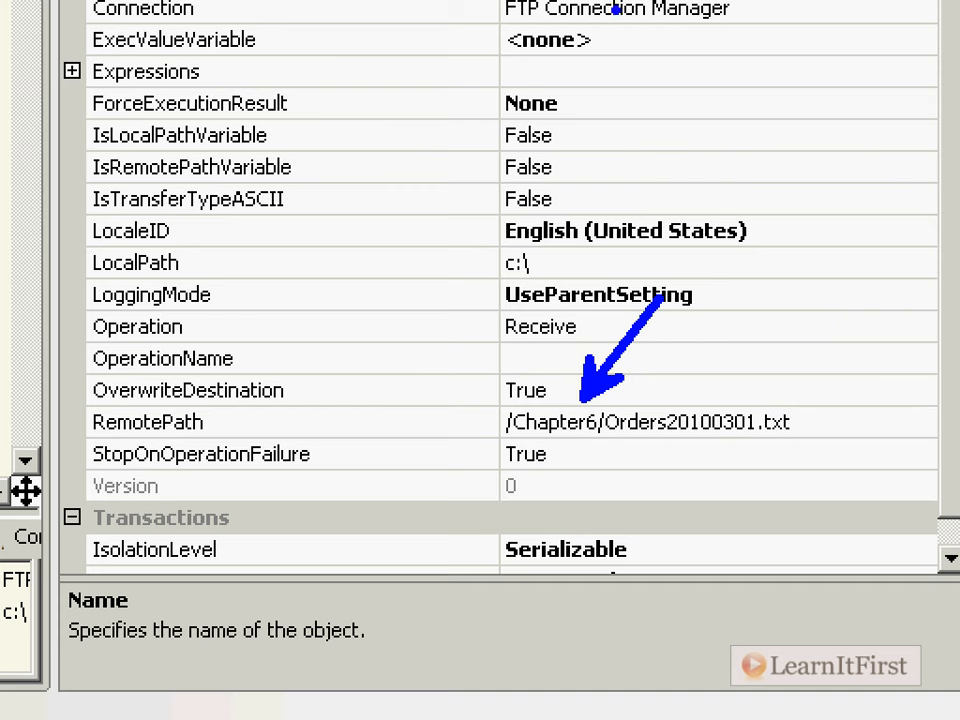
text(RemoteFilePath)
key(Return)
key(Escape)
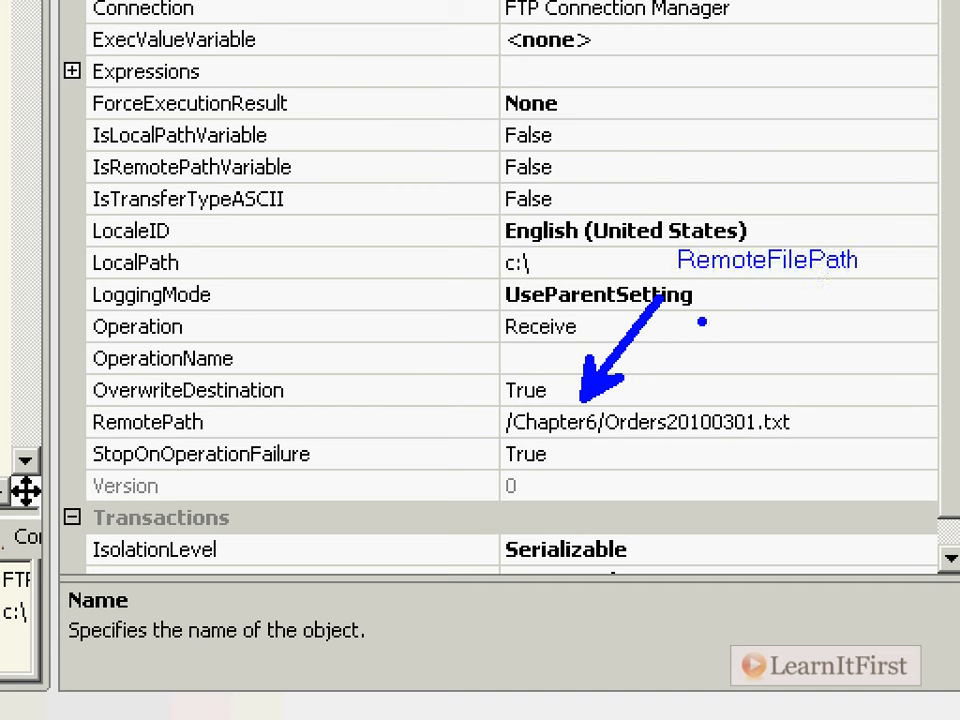
drag(643, 446, 720, 511)
text(t)
text(RemoteFileName)
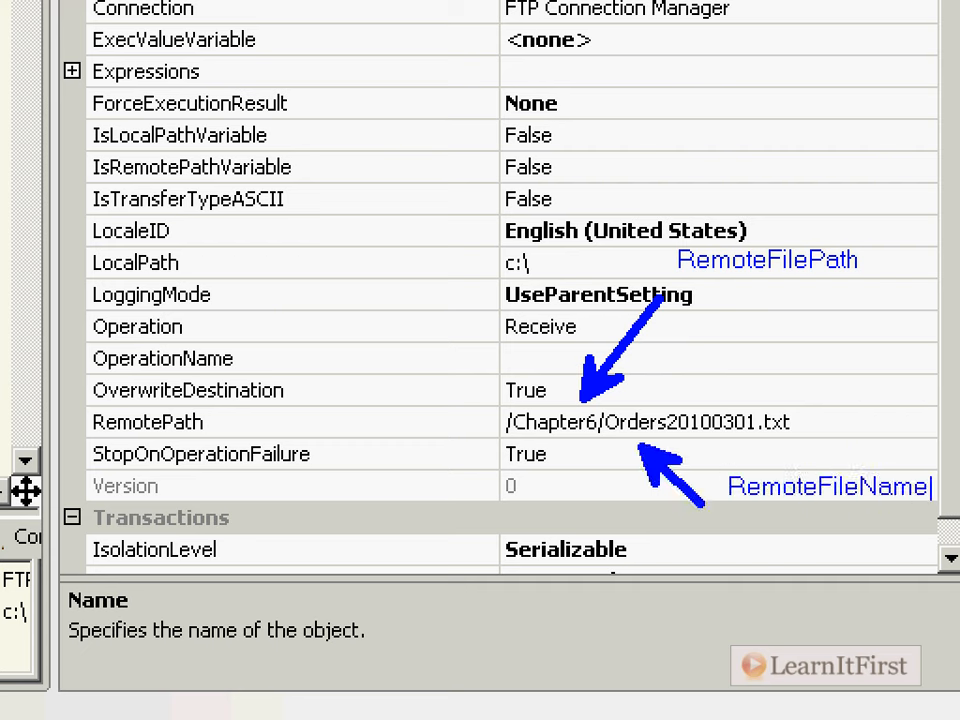
key(Escape)
drag(482, 262, 222, 263)
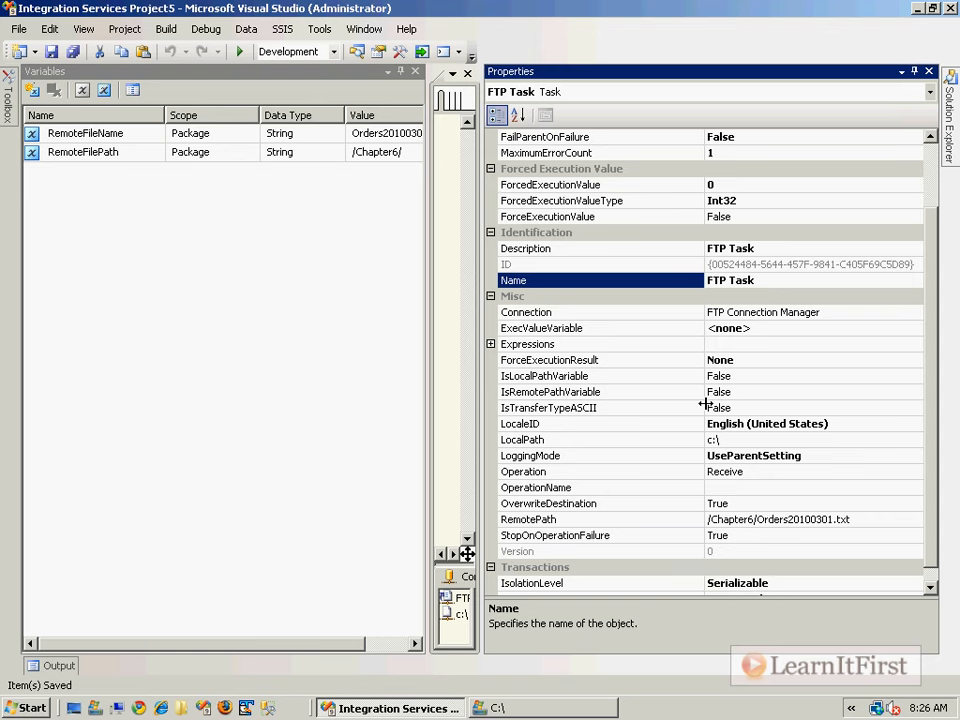
Close the Properties window and widen the Variables window to show the full variable values.
click(929, 71)
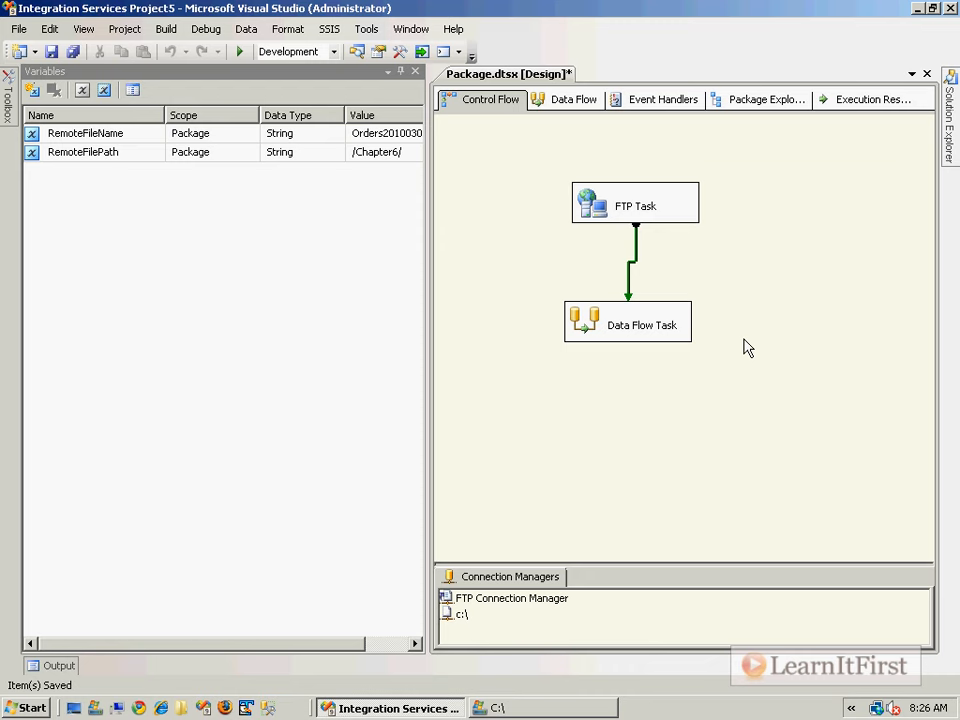
drag(425, 152, 486, 155)
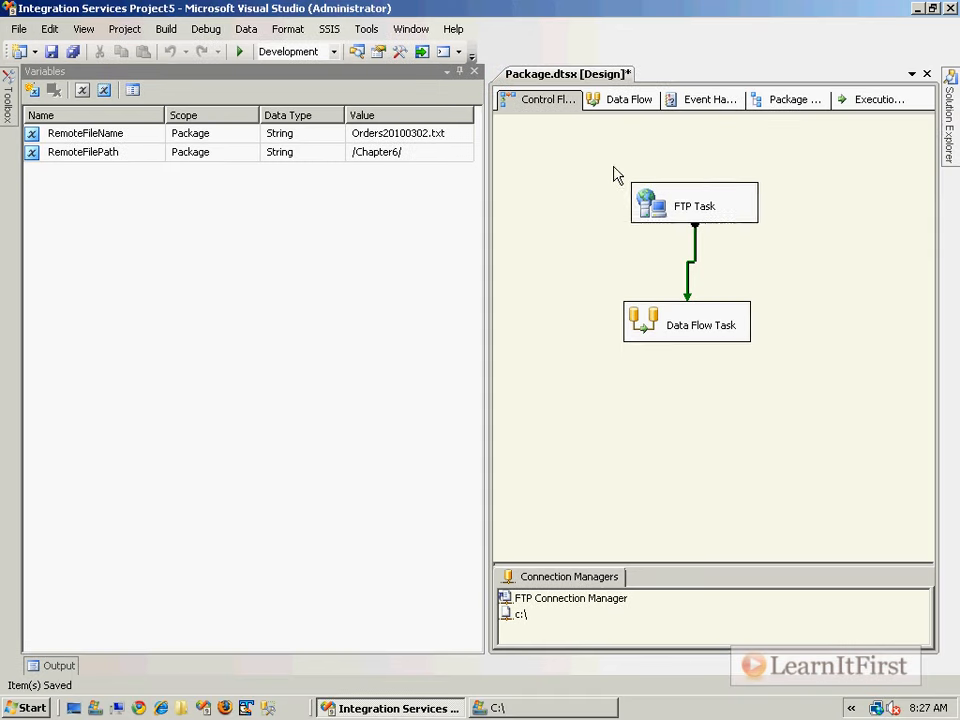
click(908, 376)
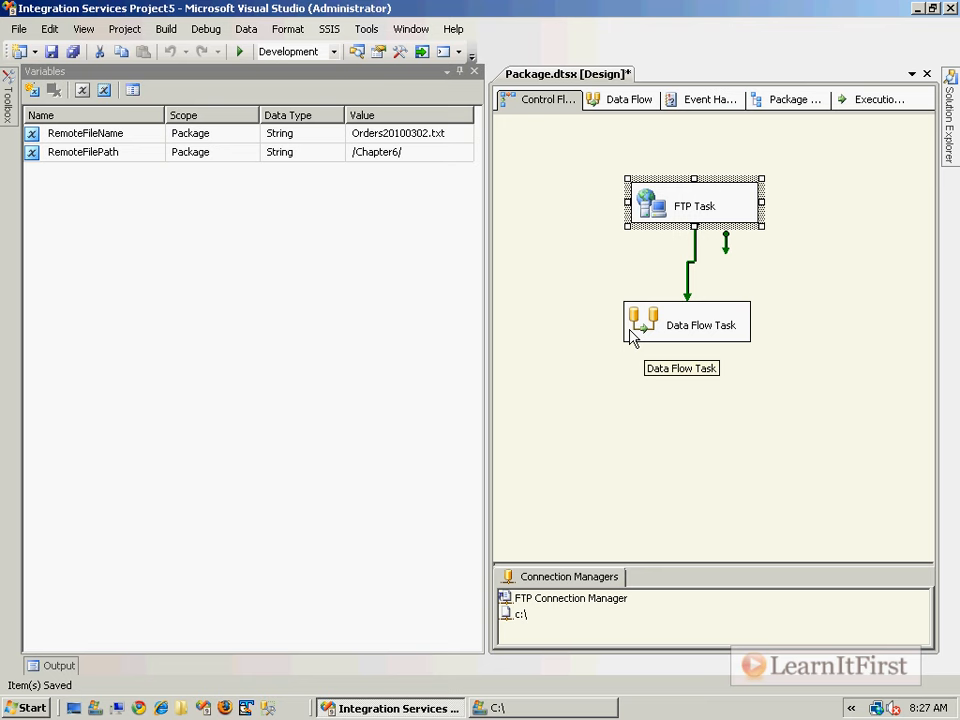
right_click(665, 204)
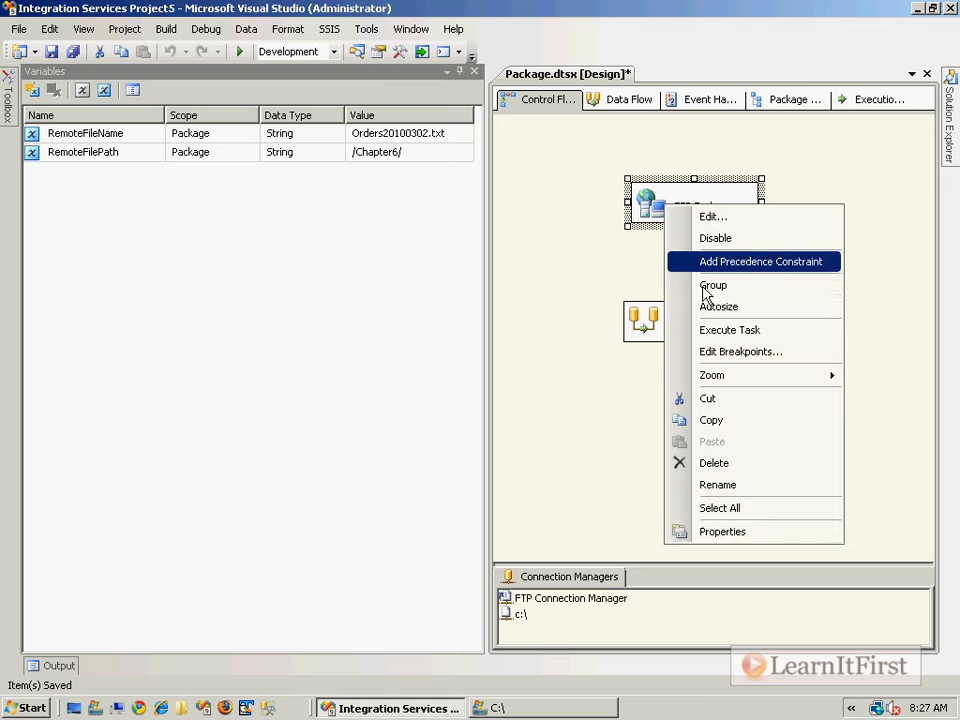
click(768, 534)
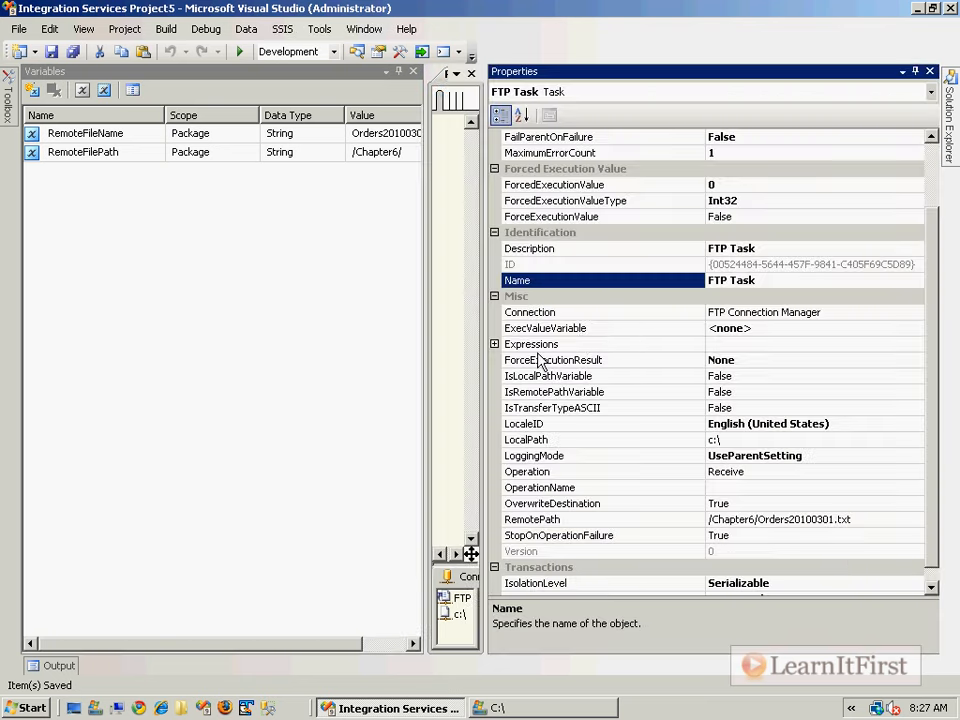
click(716, 345)
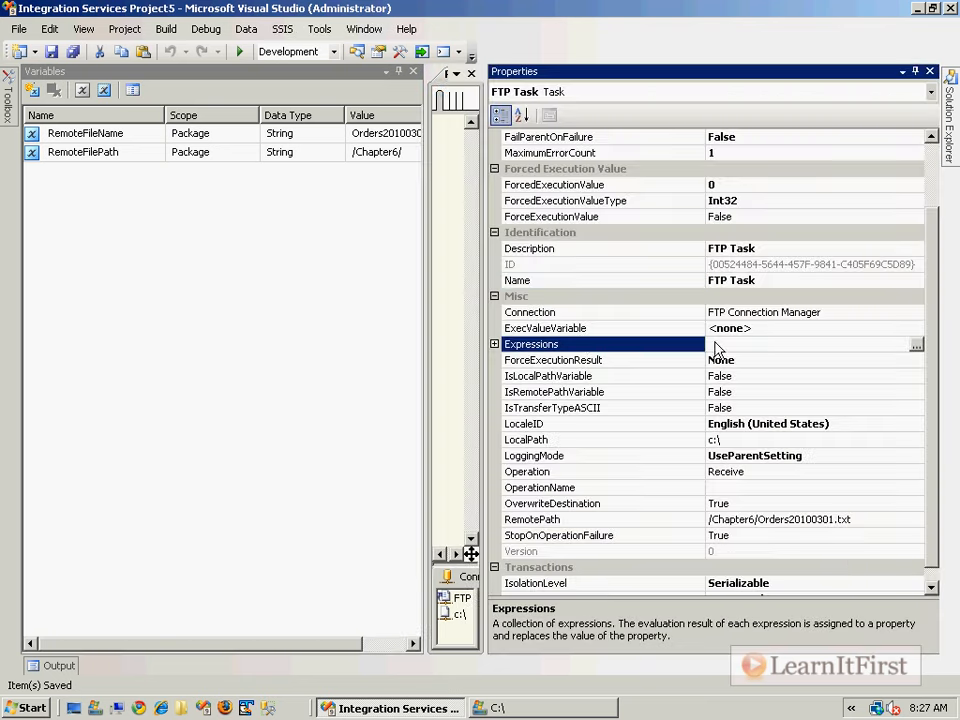
click(917, 346)
click(454, 273)
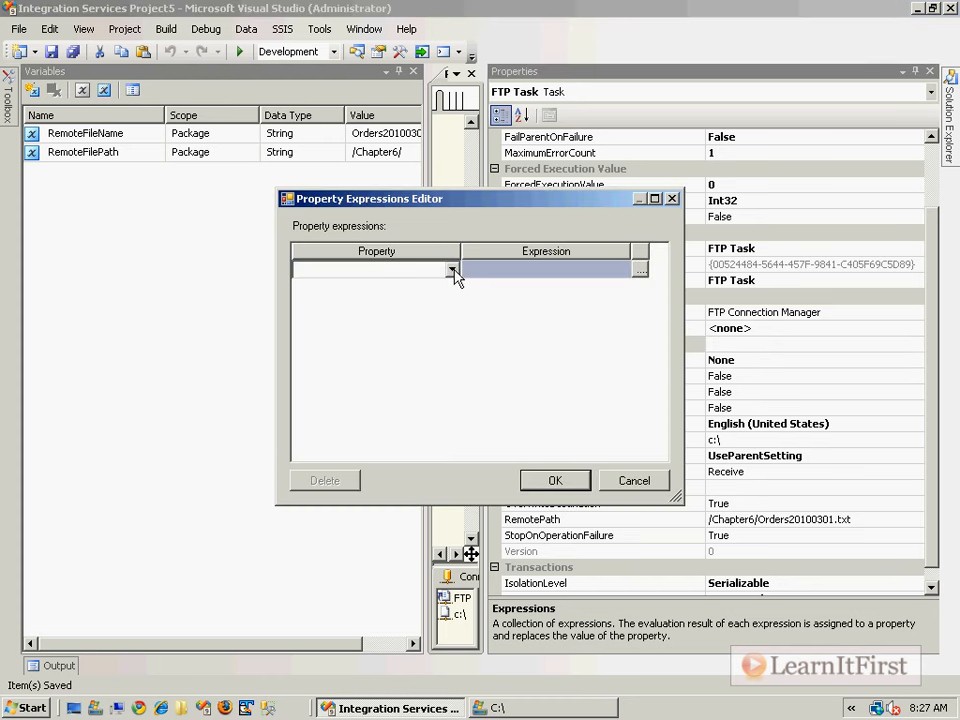
click(453, 271)
drag(456, 313, 460, 346)
key(Escape)
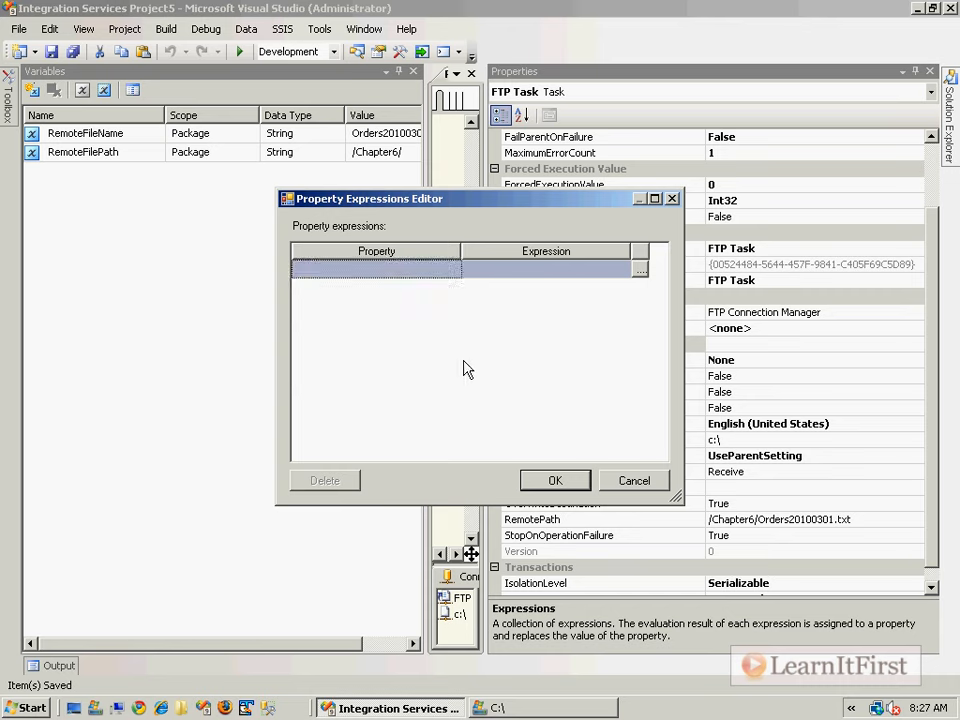
key(Escape)
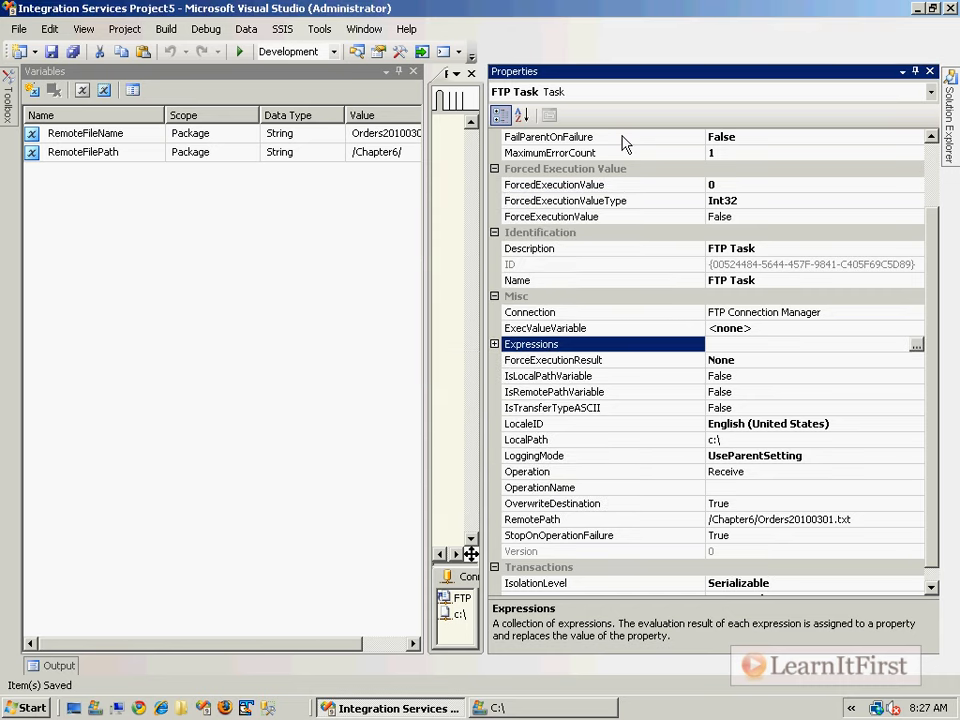
Close the Properties window and set the Variables window to auto-hide.
click(929, 71)
click(398, 72)
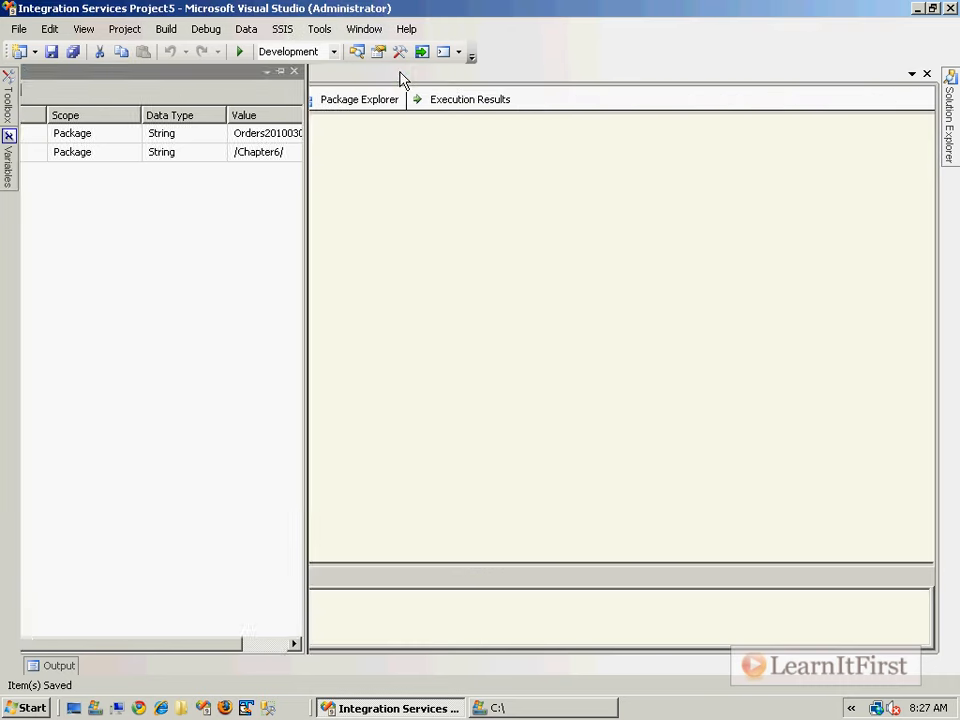
Open the FTP Task's property expressions and add an entry for the RemotePath property.
right_click(277, 225)
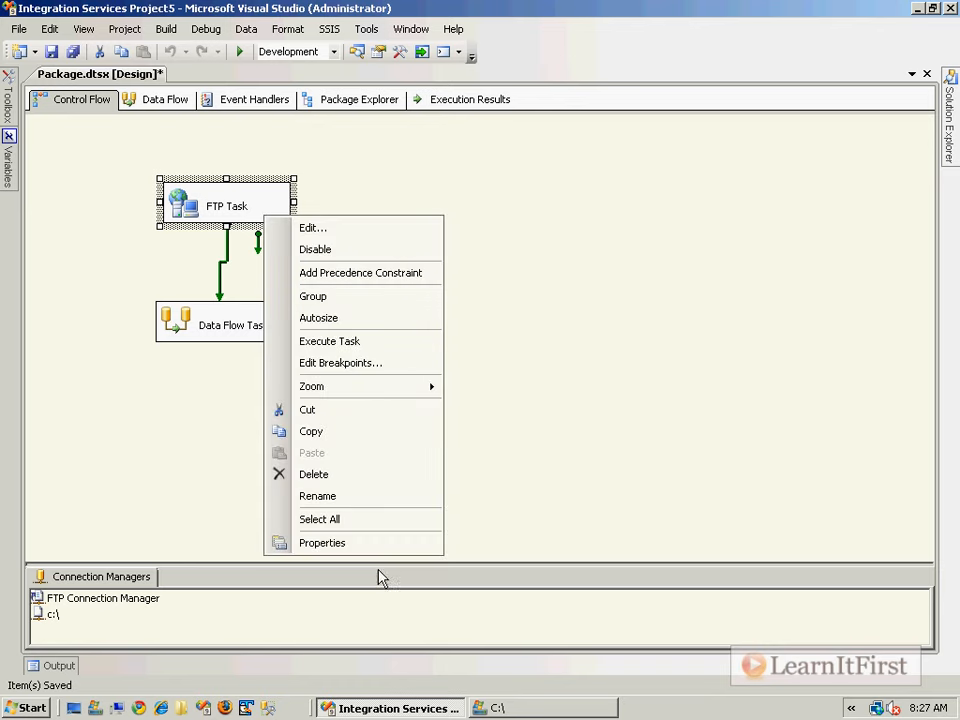
click(388, 543)
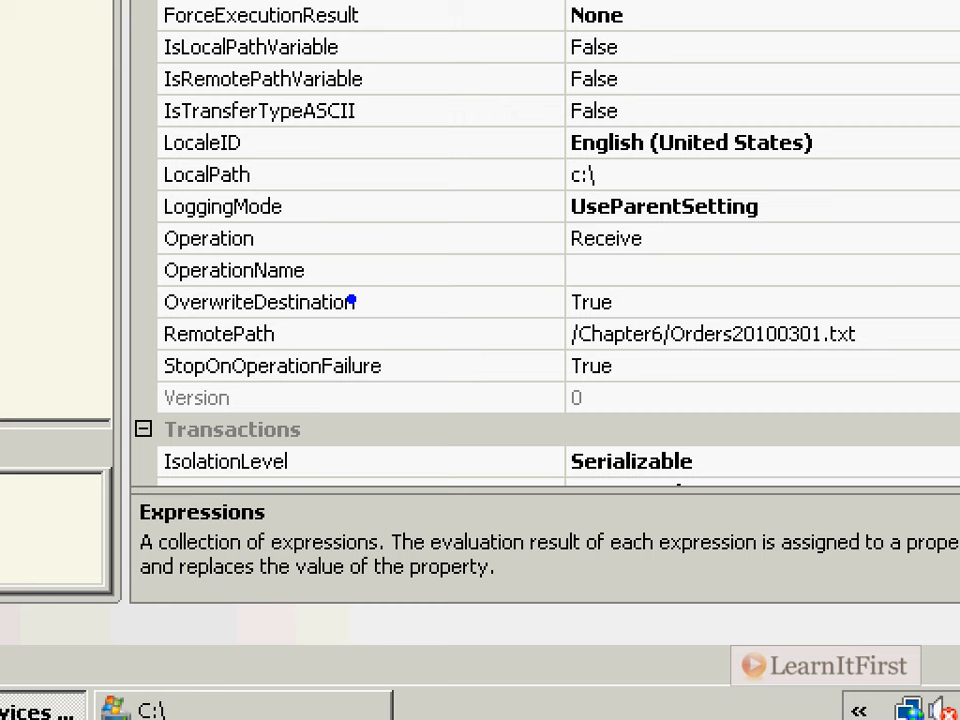
drag(311, 332, 494, 331)
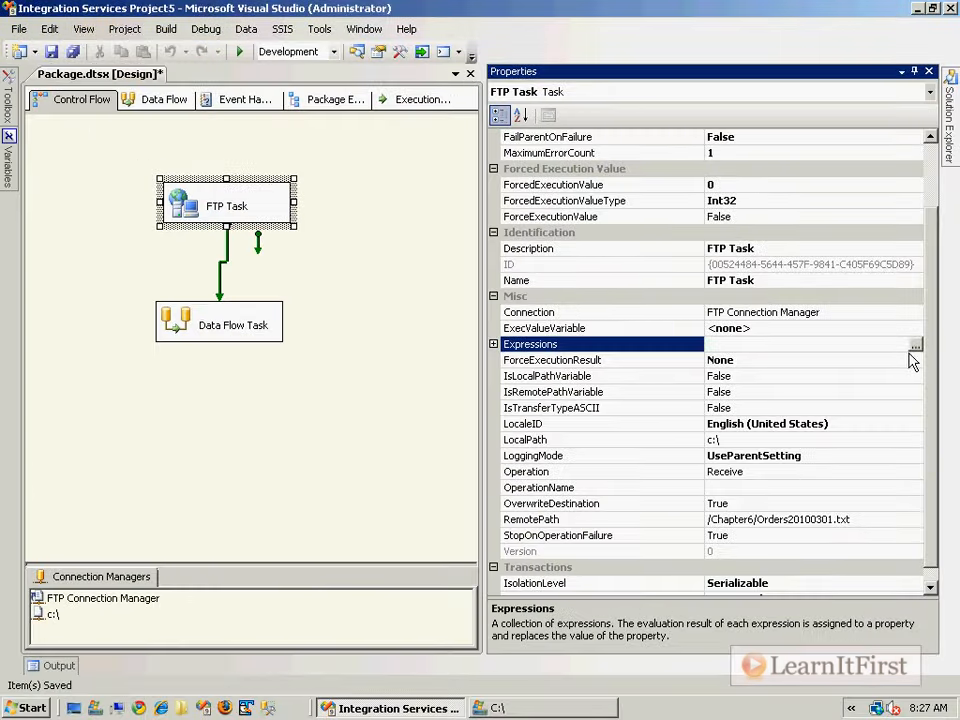
click(904, 240)
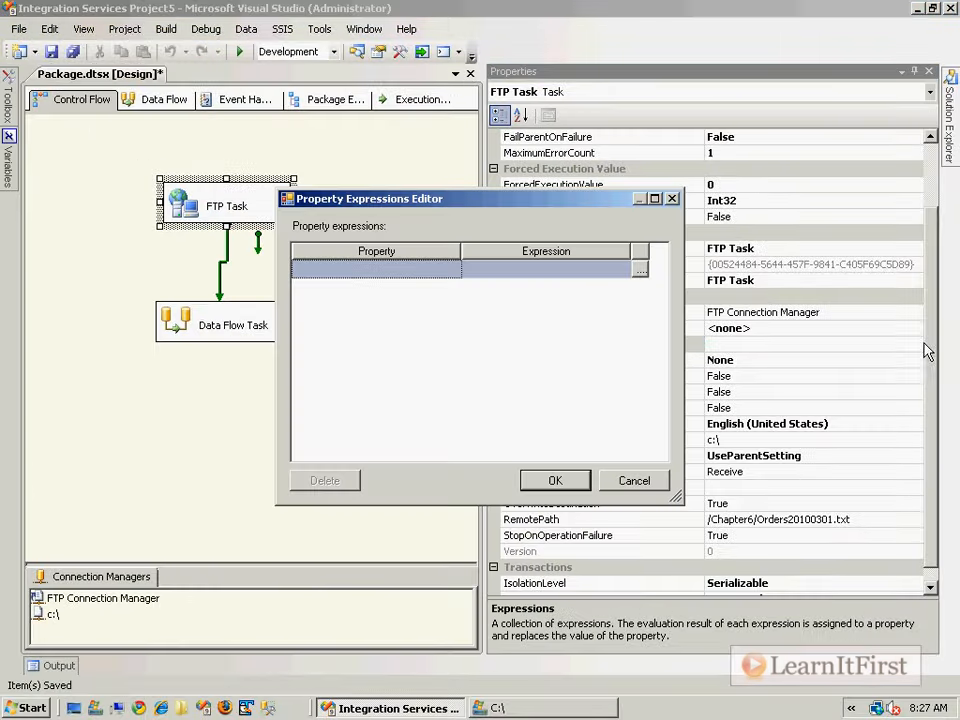
click(450, 268)
click(452, 268)
scroll(392, 366, down, 5)
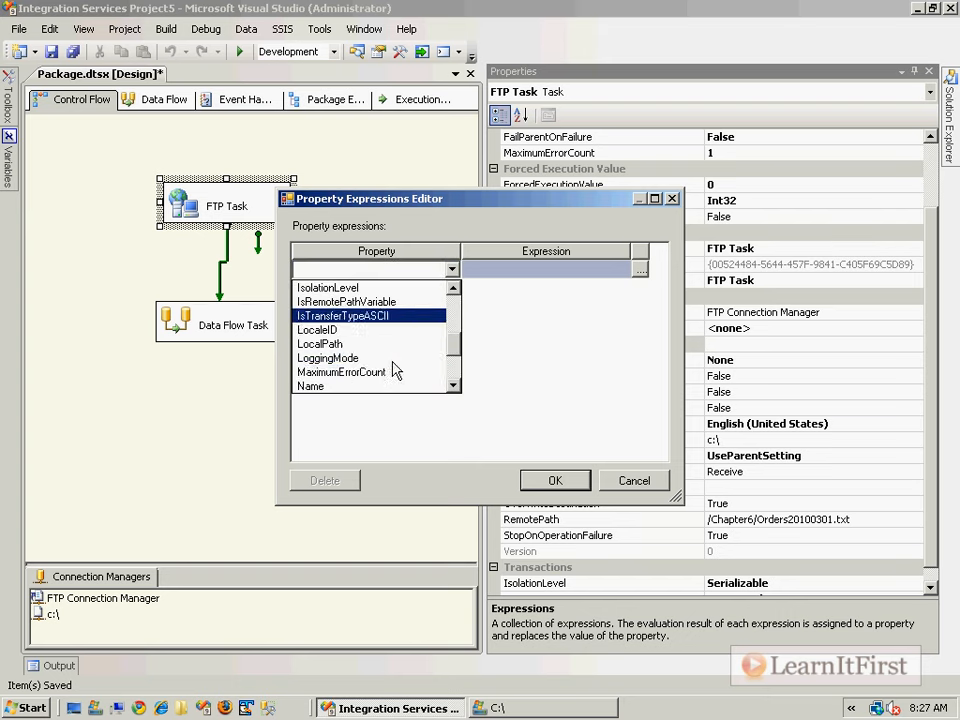
scroll(390, 378, down, 1)
click(385, 360)
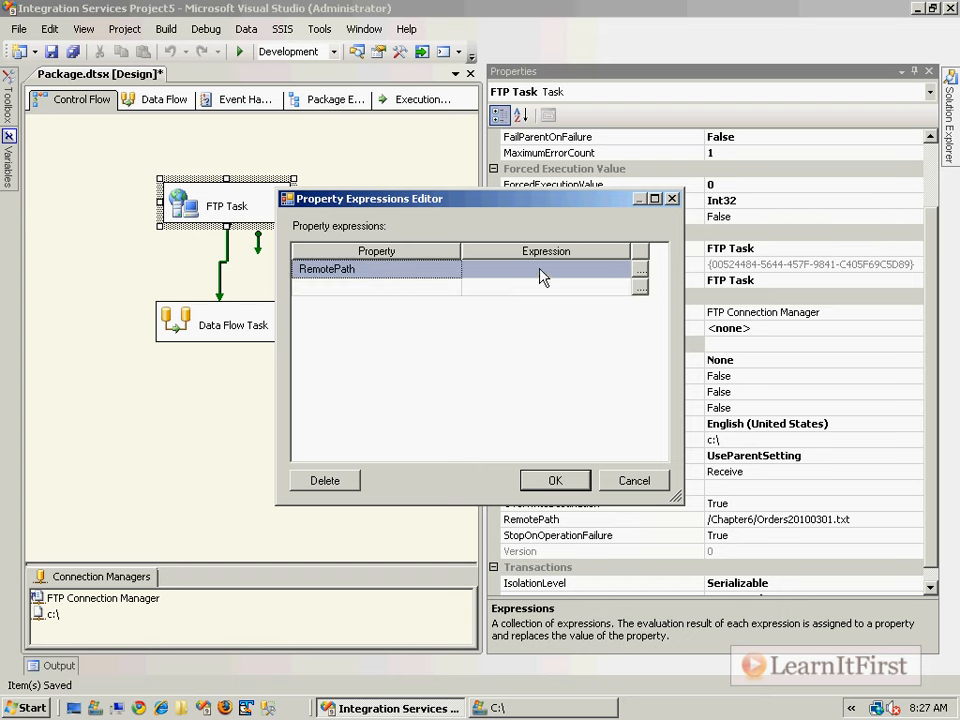
Open the Expression Builder for RemotePath and insert the User::RemoteFilePath variable into the expression.
click(528, 270)
click(640, 268)
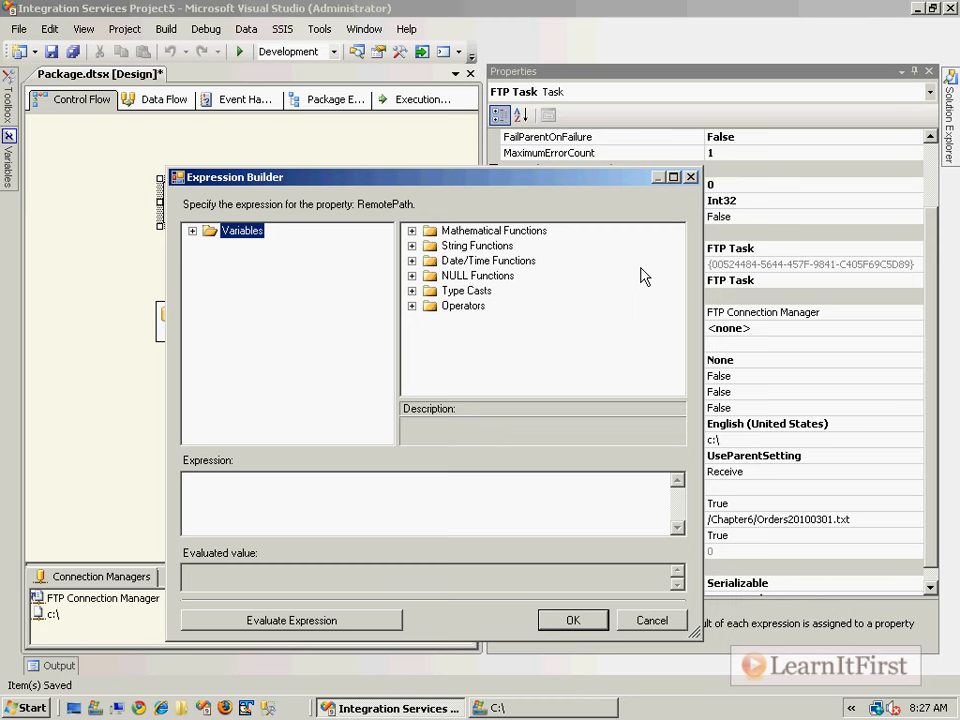
click(192, 231)
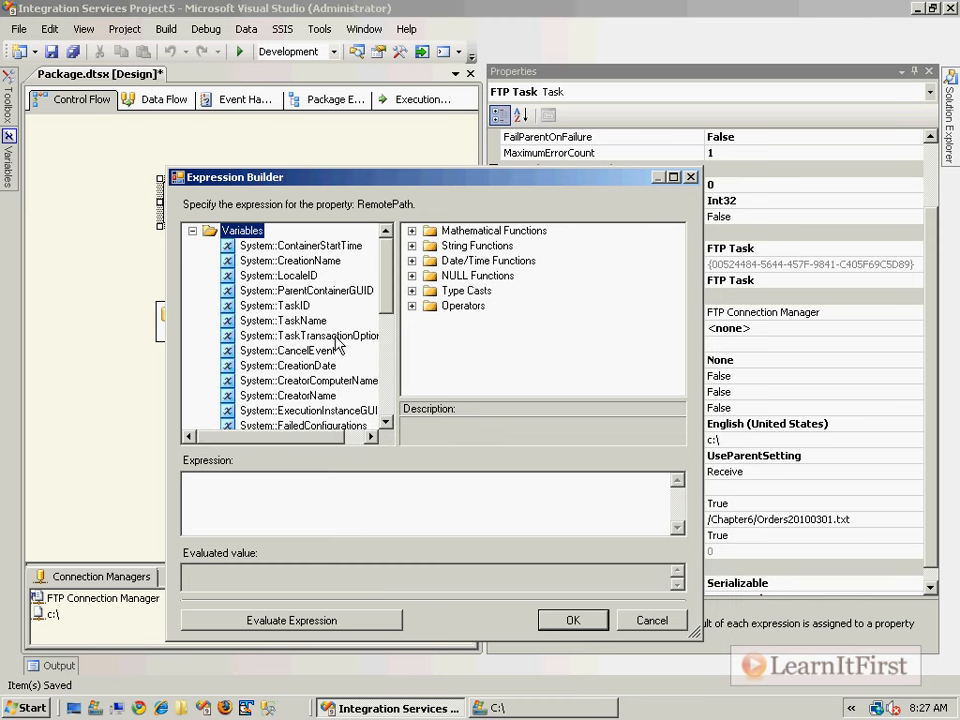
scroll(335, 340, down, 5)
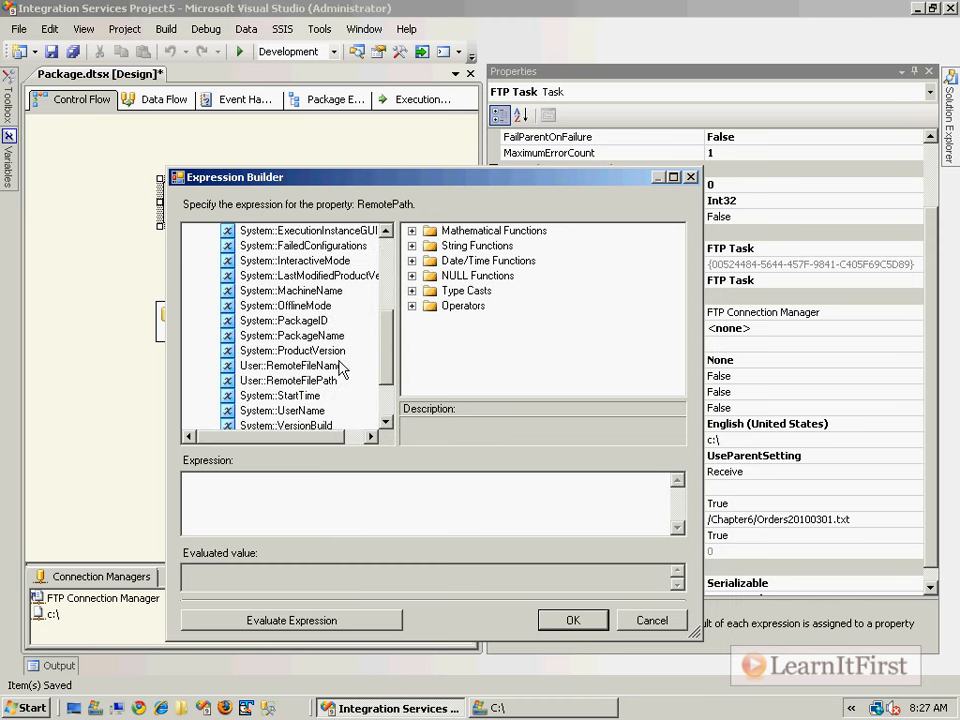
drag(300, 336, 274, 506)
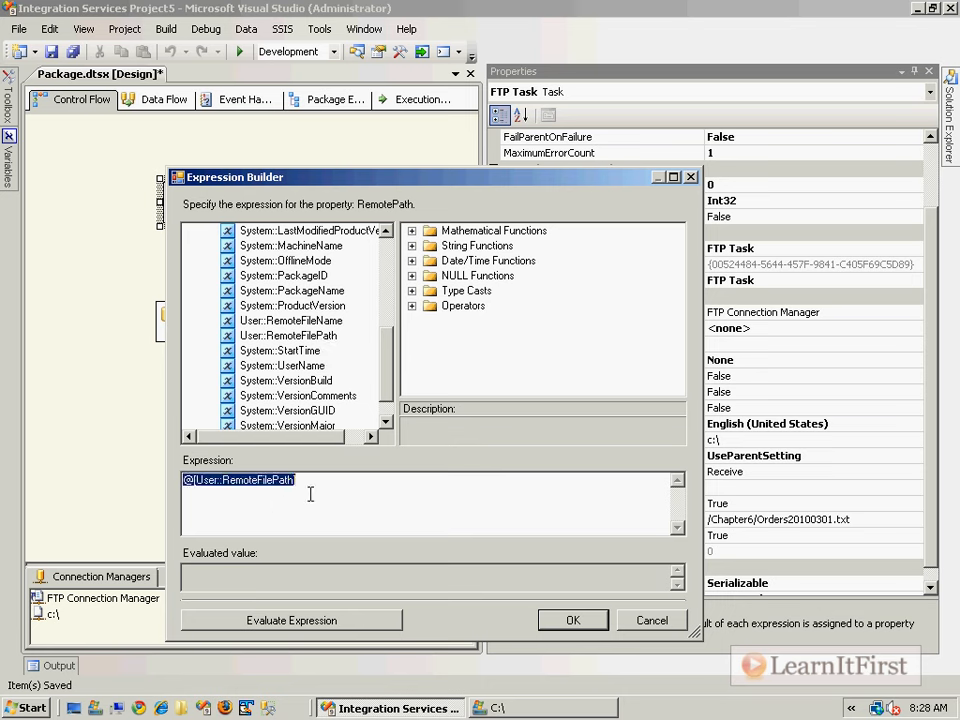
Complete the RemotePath expression as @[User::RemoteFilePath] + @[User::RemoteFileName], evaluate it, and accept the expression and the property expressions.
text(+)
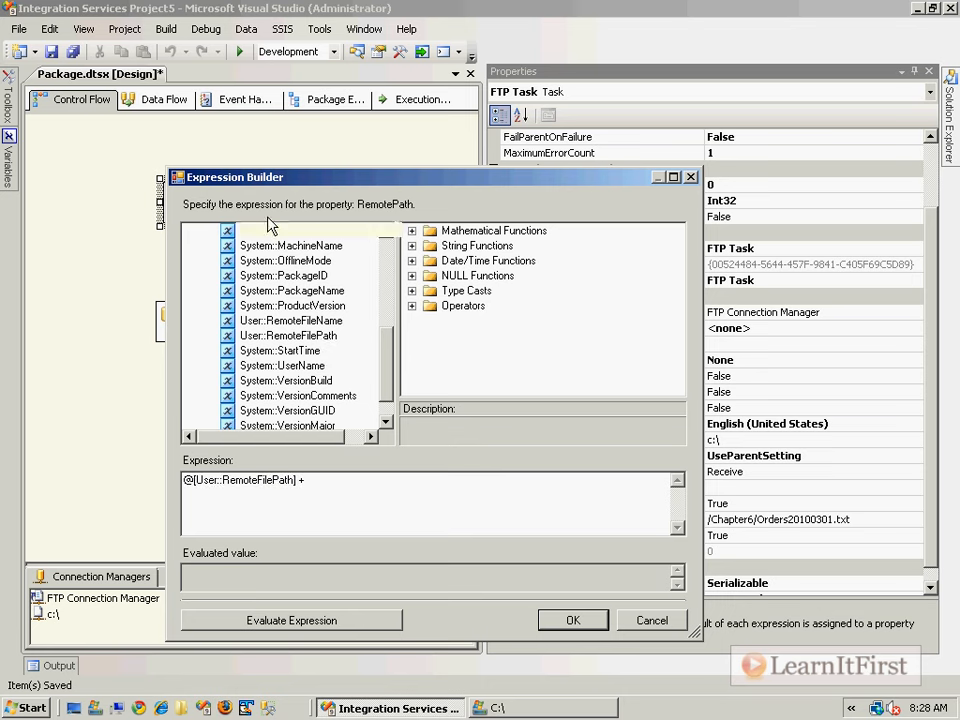
drag(305, 321, 435, 484)
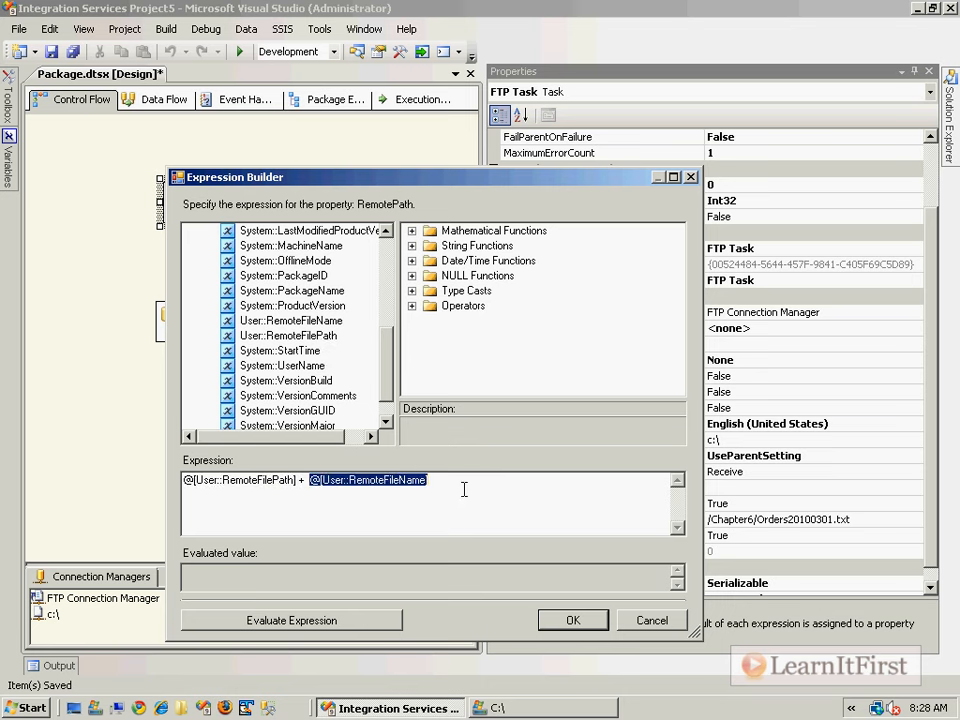
click(296, 628)
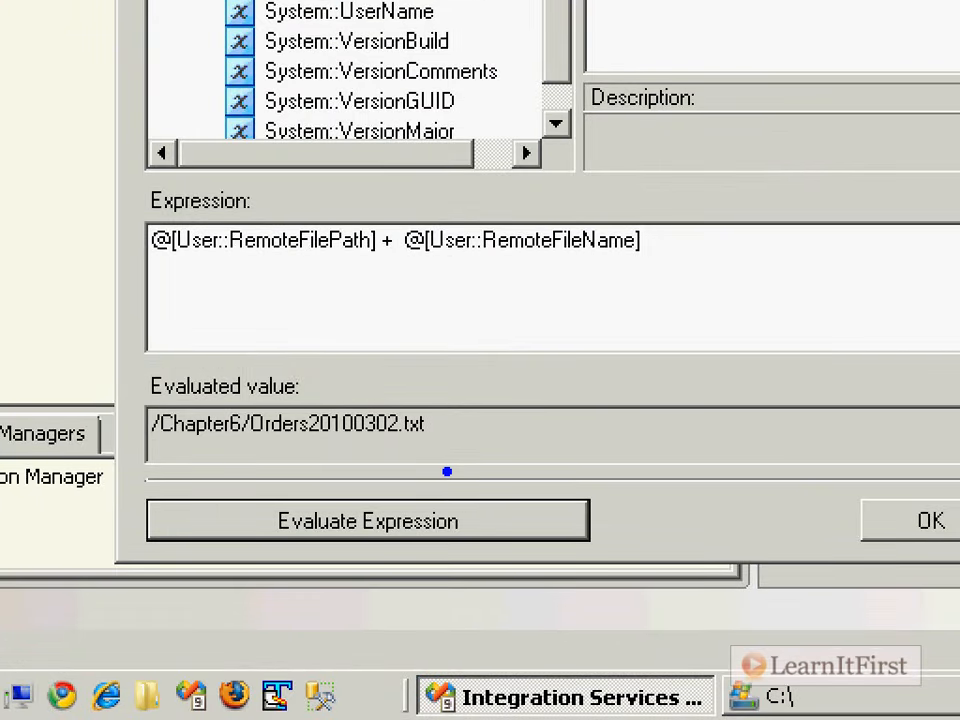
drag(362, 434, 406, 434)
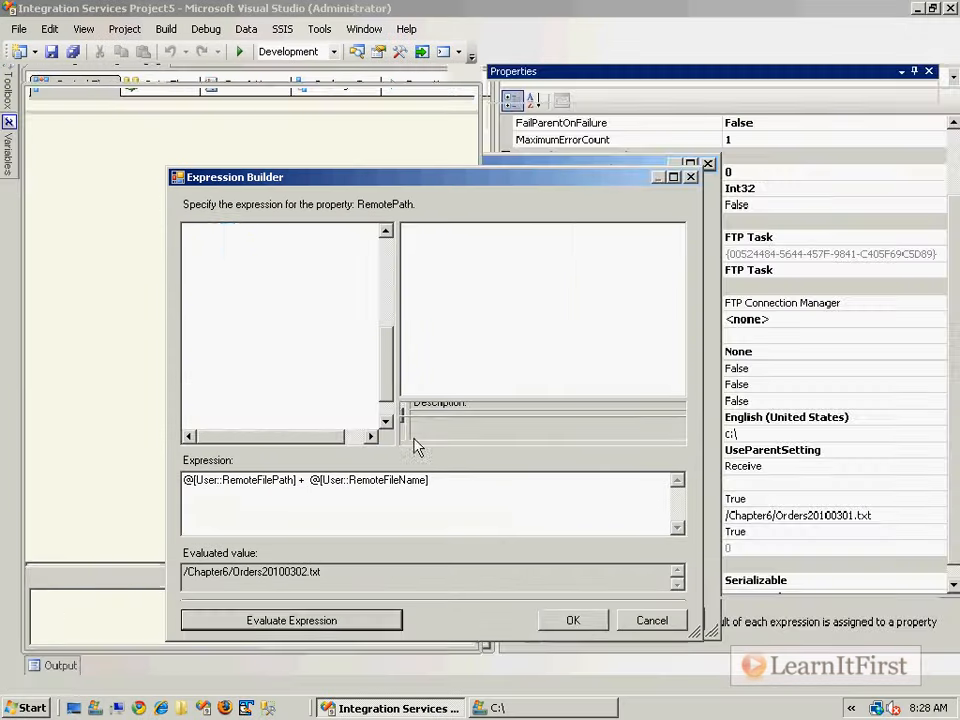
click(930, 521)
click(555, 480)
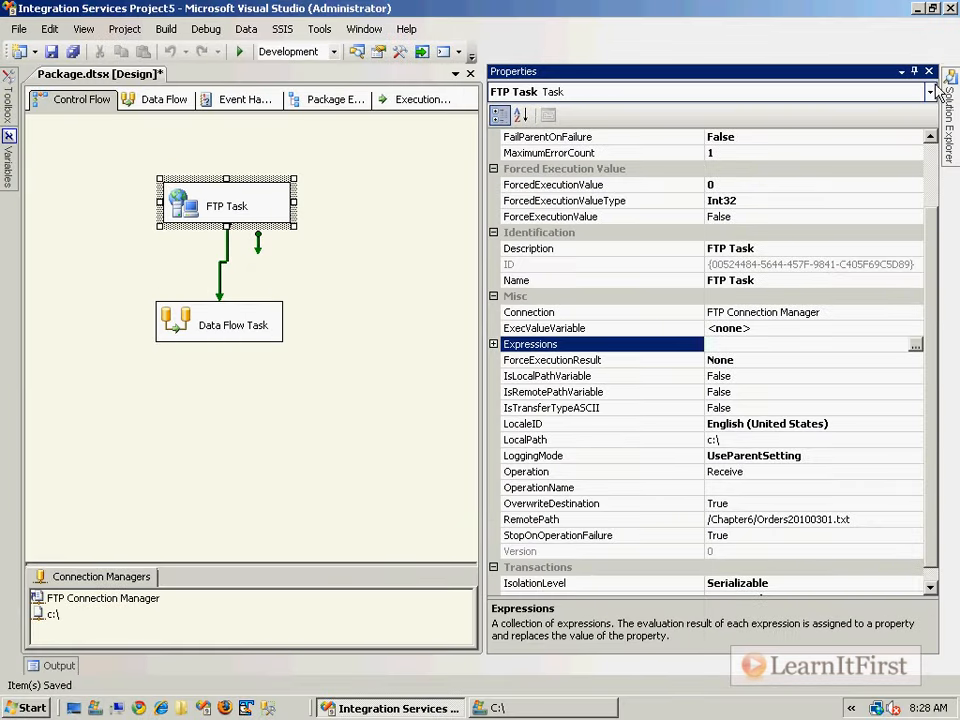
Close the Properties window and run the package in debug mode.
click(450, 292)
key(F5)
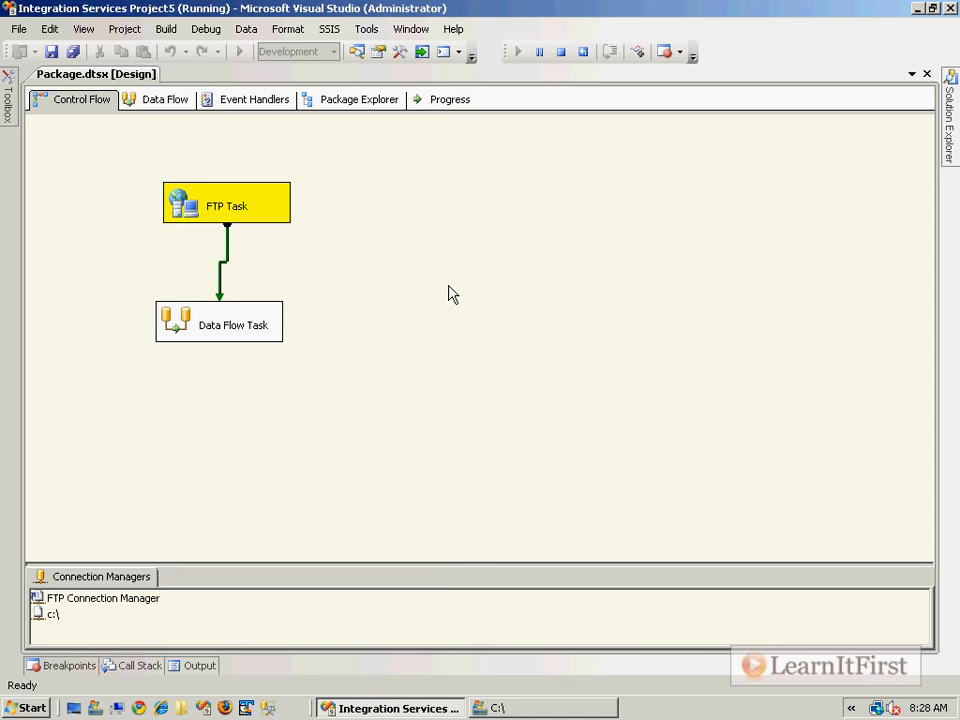
Switch to the C:\ folder in Windows Explorer and compare the modified times of Orders20100301.txt and Orders20100302.txt.
click(558, 710)
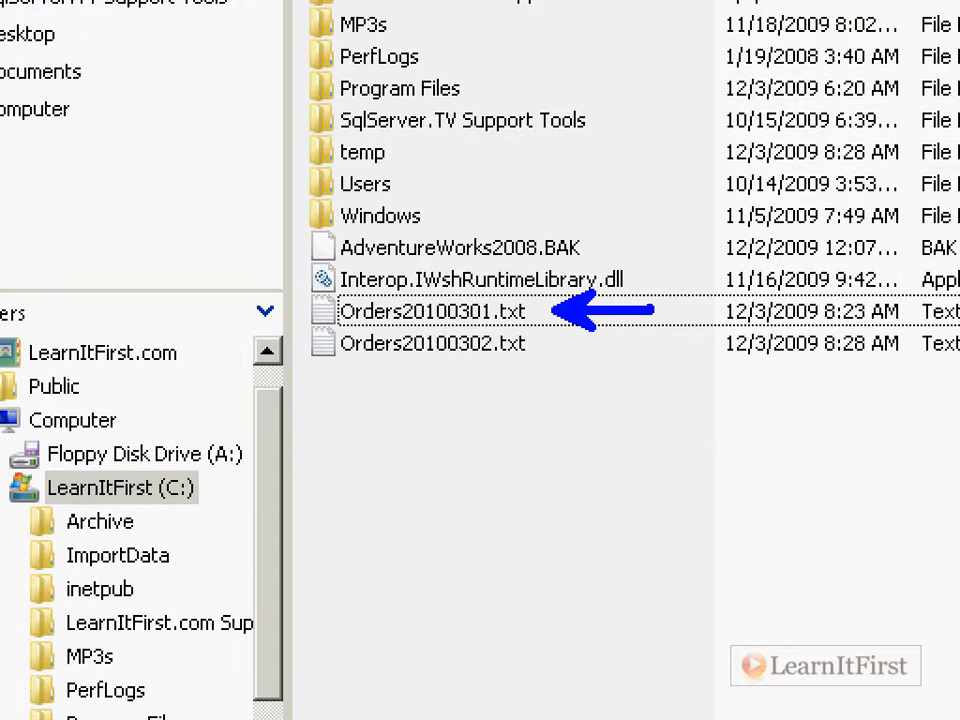
key(e)
drag(872, 297, 926, 230)
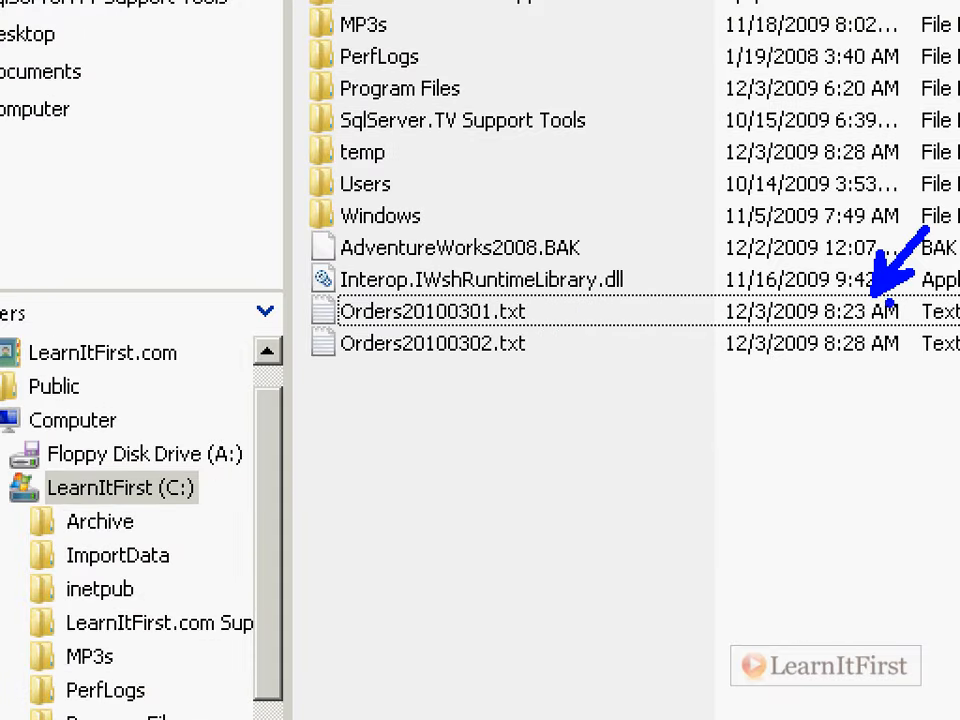
drag(856, 370, 812, 432)
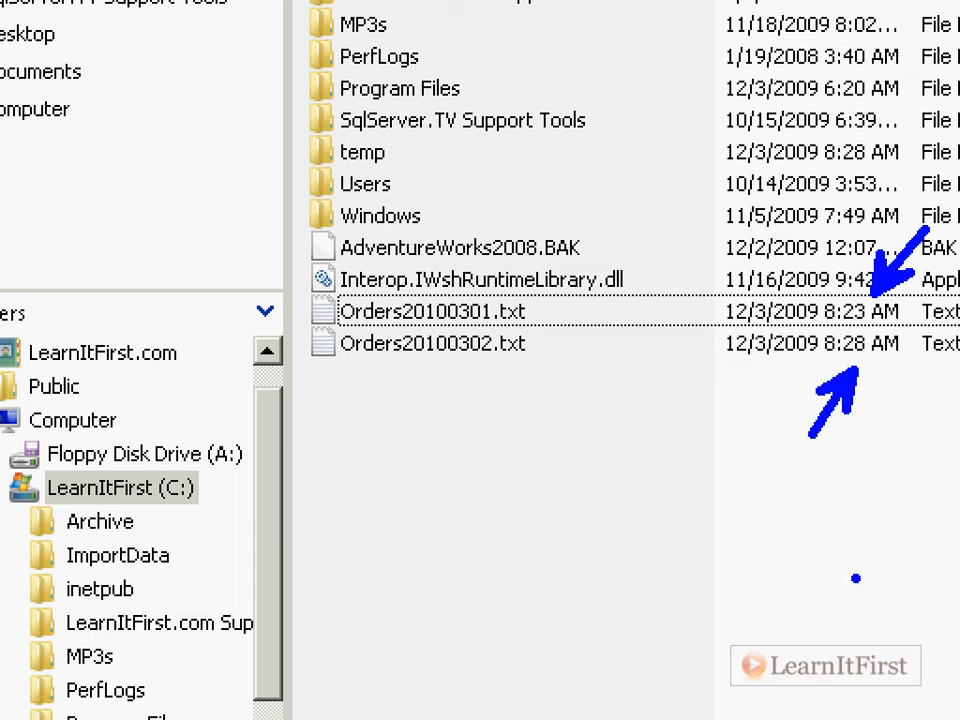
drag(470, 372, 525, 365)
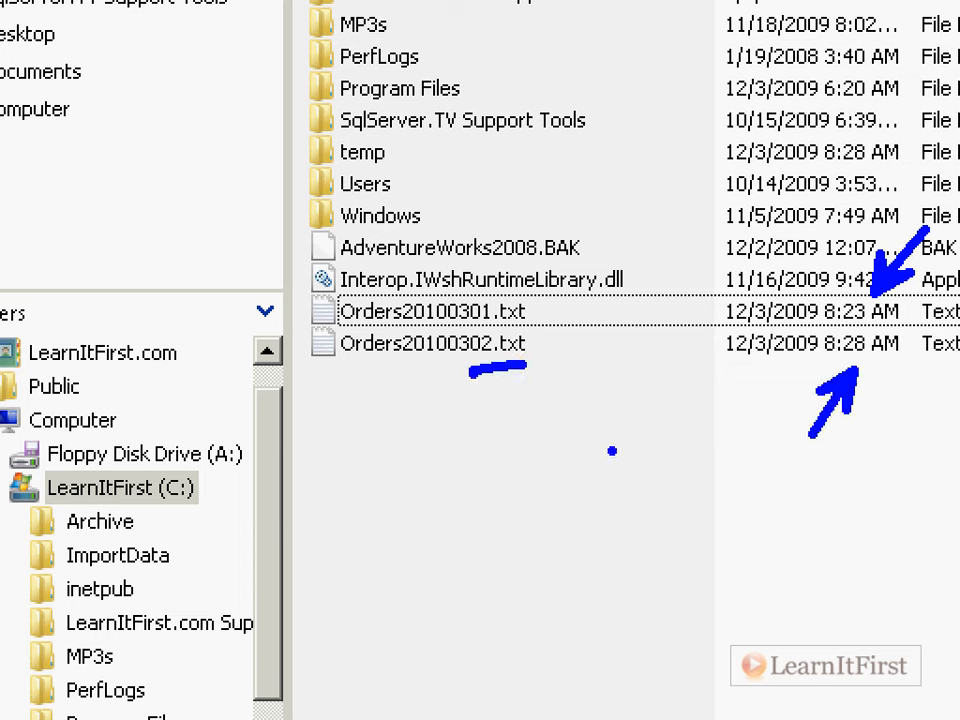